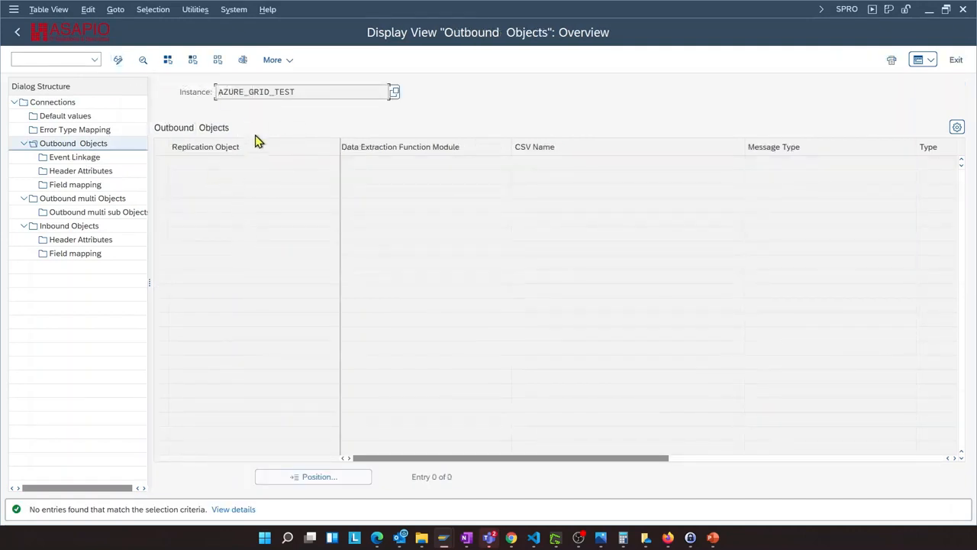
Step: Switch the outbound objects of AZURE_GRID_TEST to change mode and start a new entry with object PO_APPROVAL_OUTB
click(119, 61)
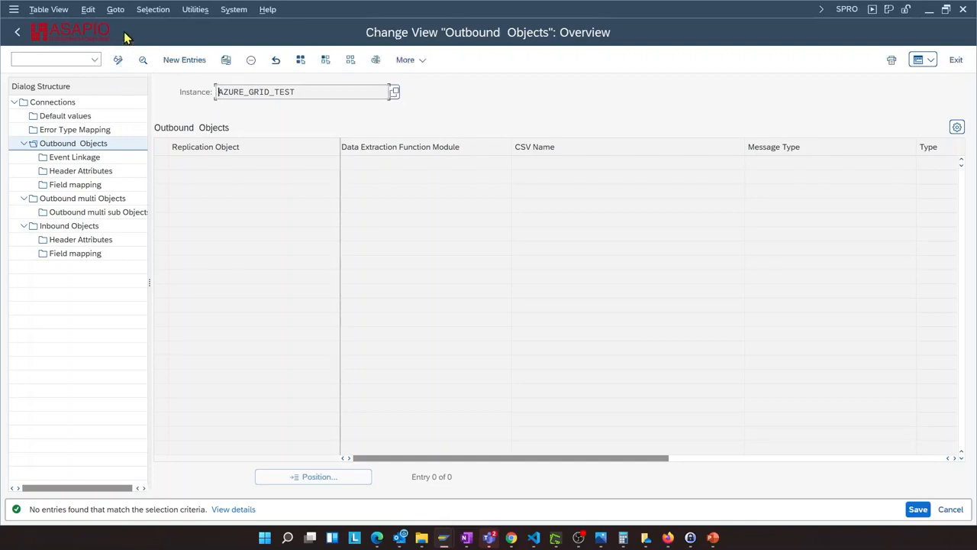
click(184, 59)
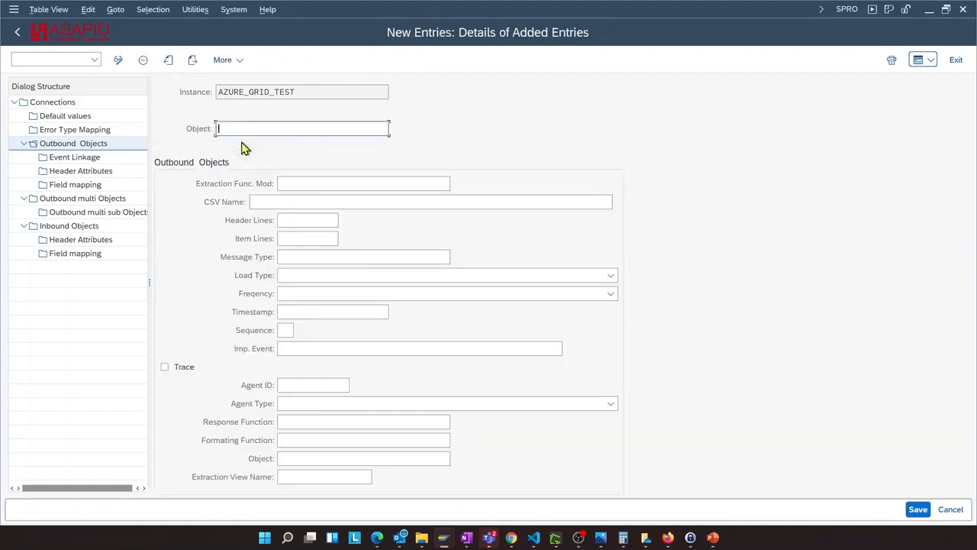
text(PO)
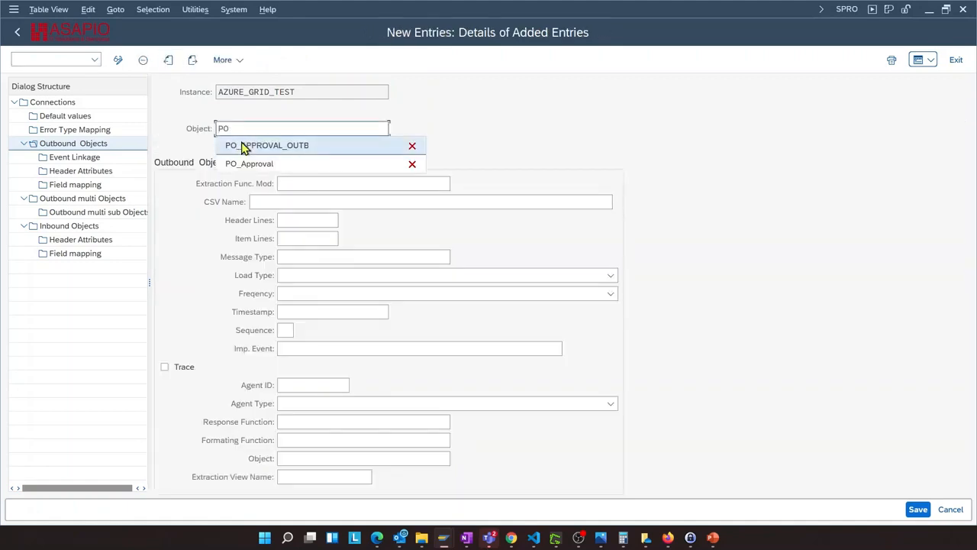
click(244, 146)
key(Return)
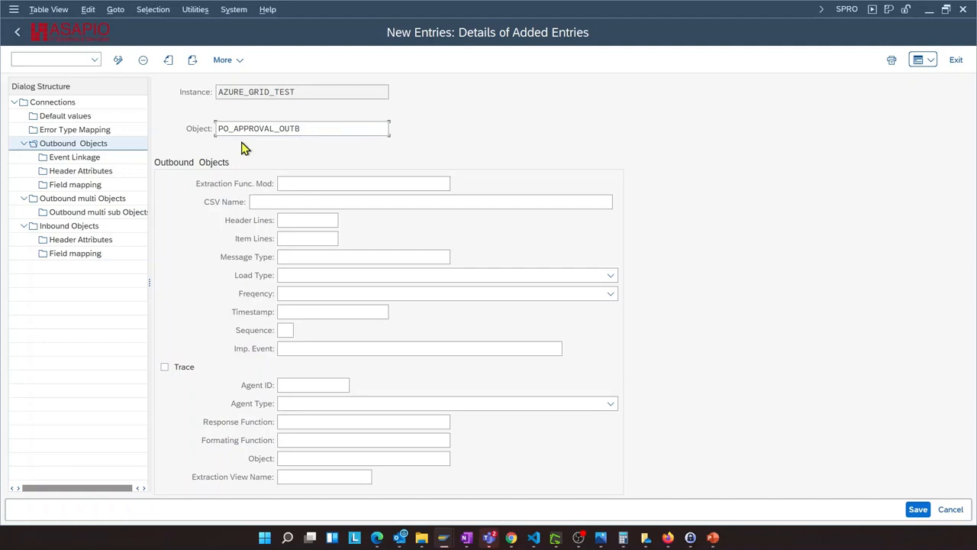
Step: Set the new outbound object's extraction view name to Z_PO_DEMO
click(343, 186)
text(z)
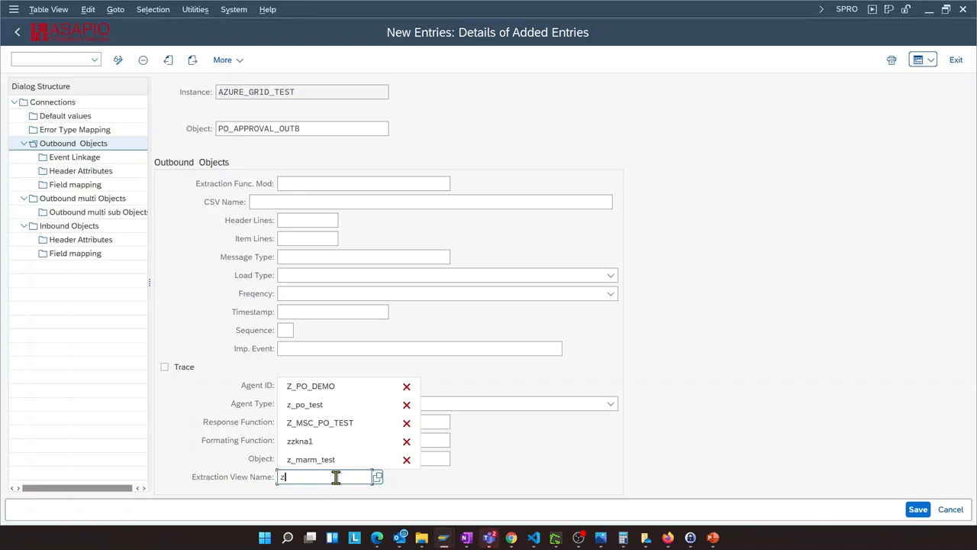
text(_po)
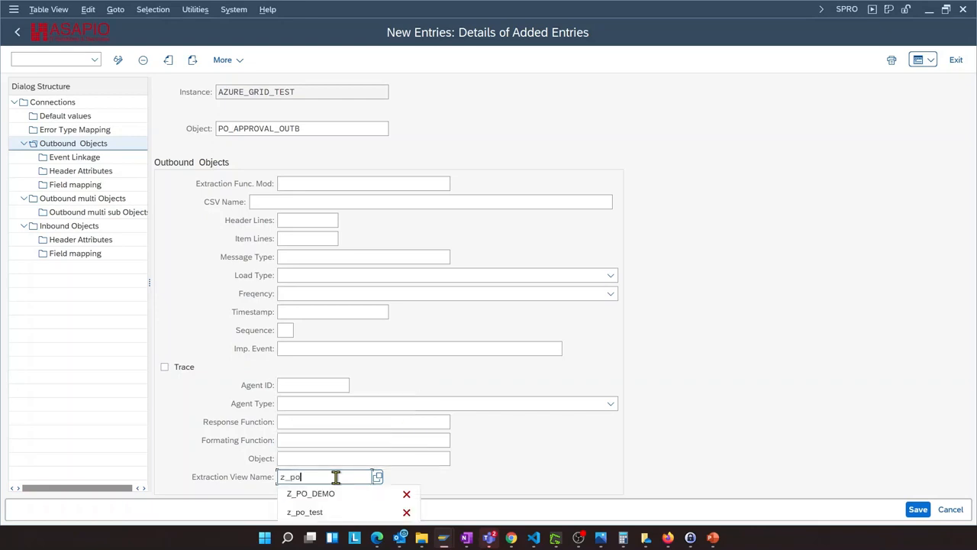
key(Down)
key(Return)
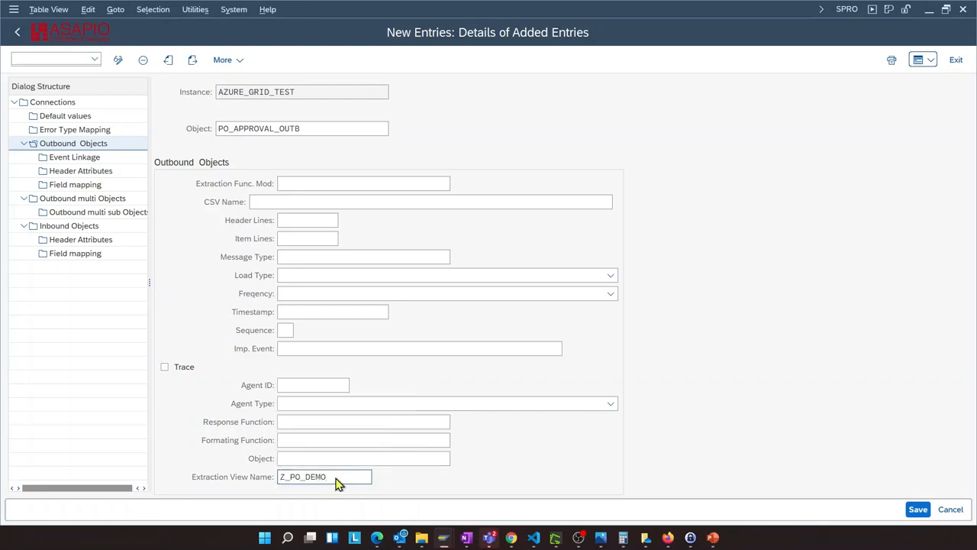
Step: Set the extraction function module to /ASADEV/ACI_GEN_VIEW_EXTRACTOR and the formatting function to /ASADEV/ACI_GRID_GEN_VIEWFORM
click(321, 182)
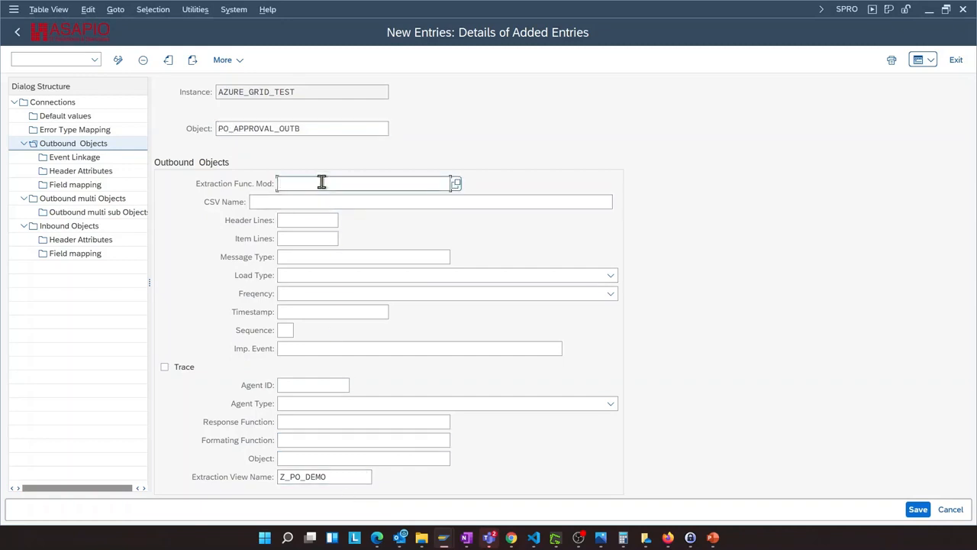
text(/)
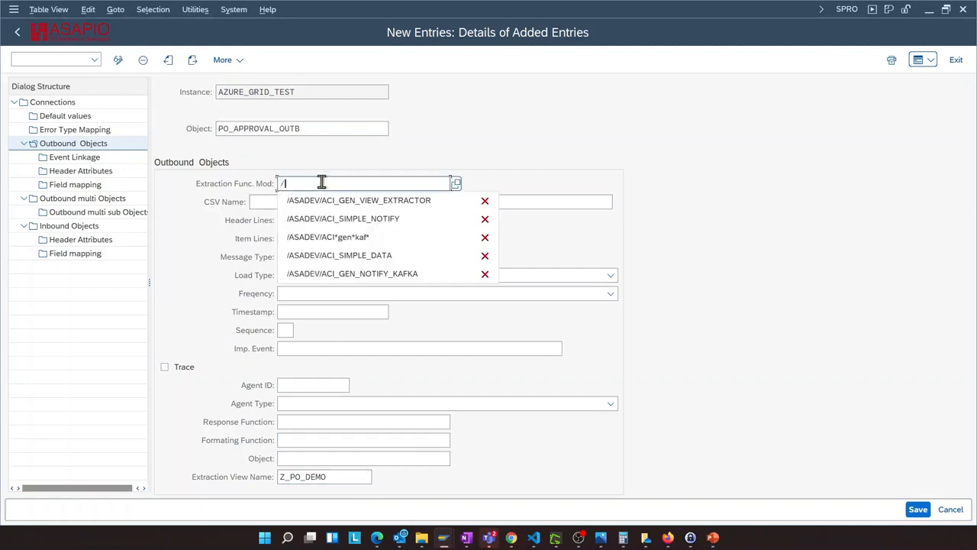
key(Down)
key(Return)
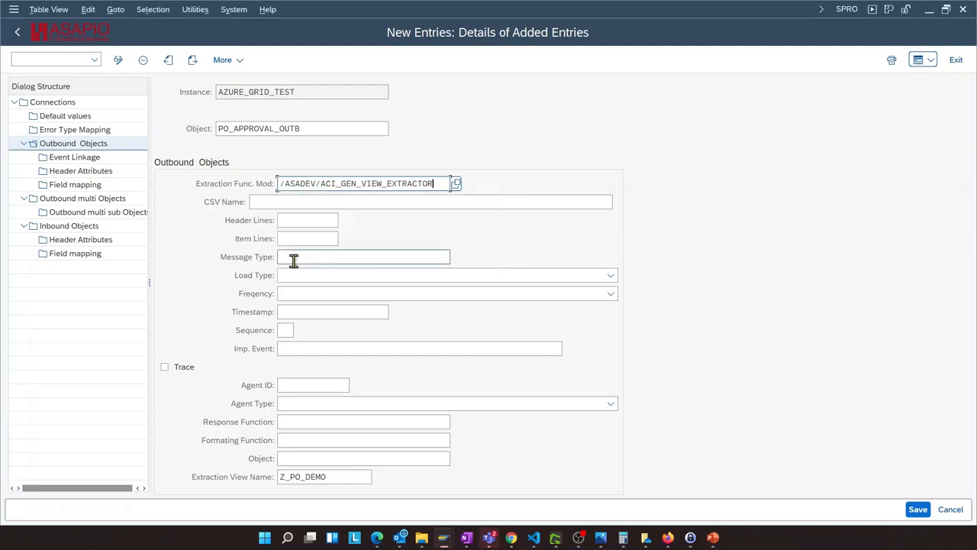
click(297, 438)
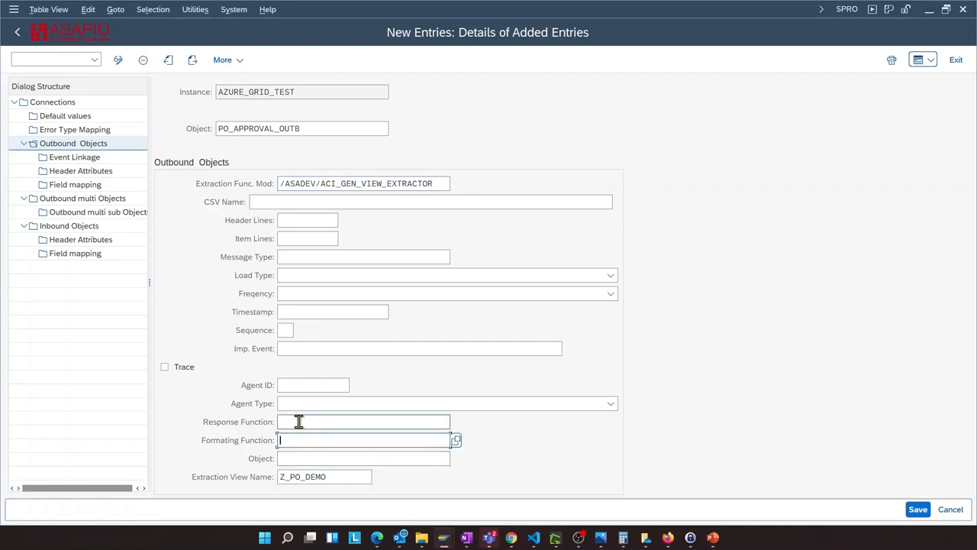
text(/)
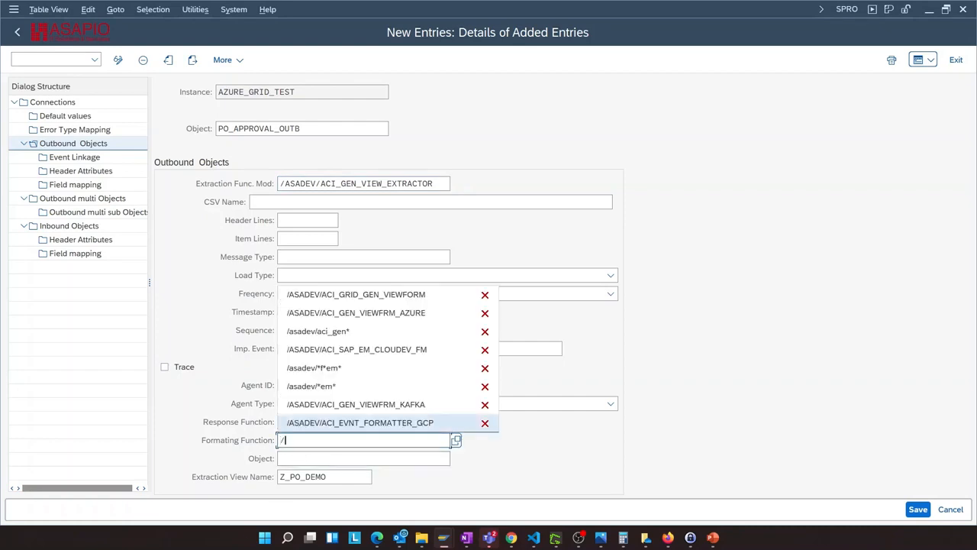
click(386, 295)
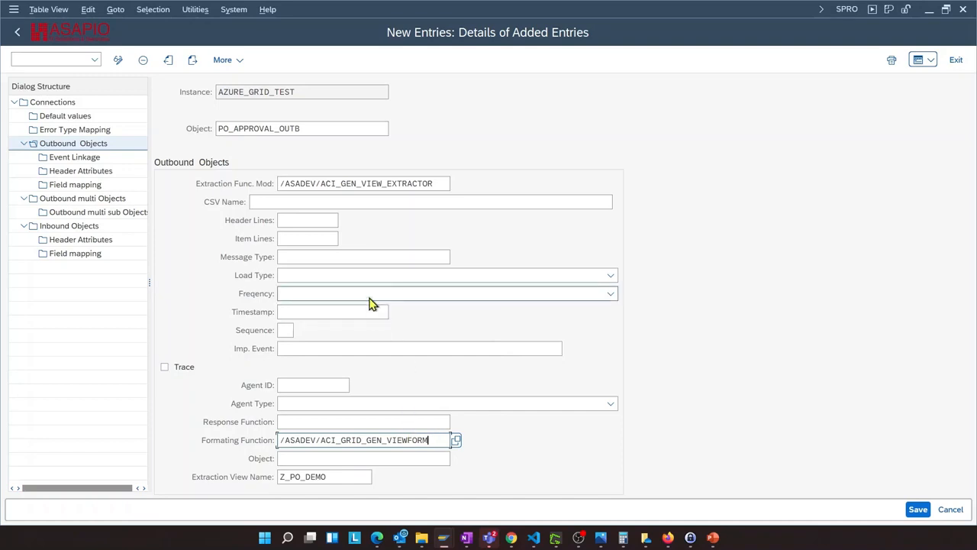
Step: Set the outbound object's message type to Z_ACI_PO_RELEASE_GRID and its load type to Incremental Load
click(346, 259)
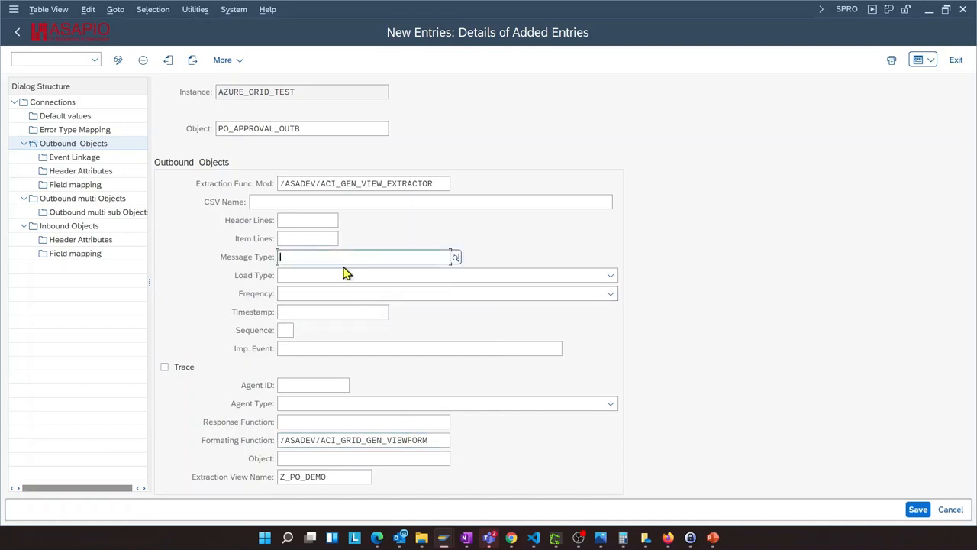
text(z)
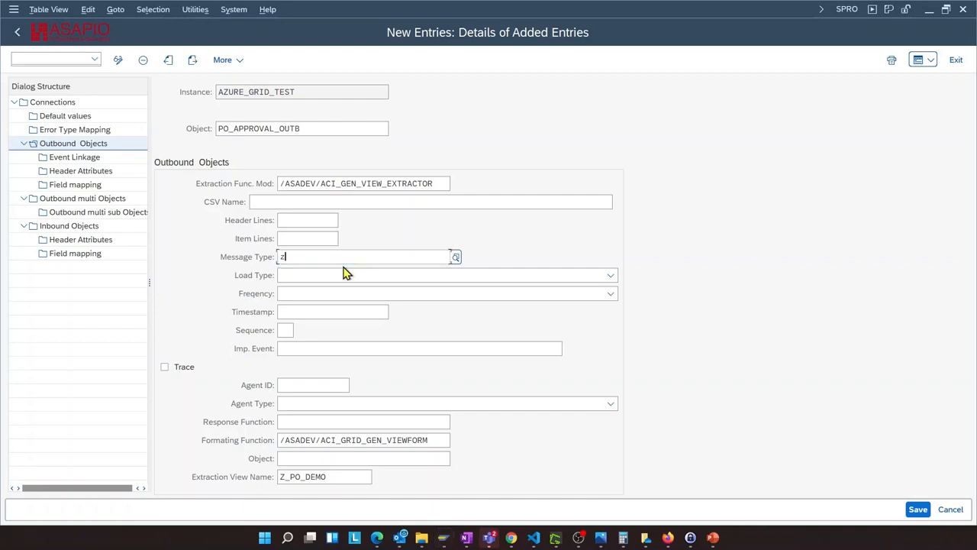
text(_)
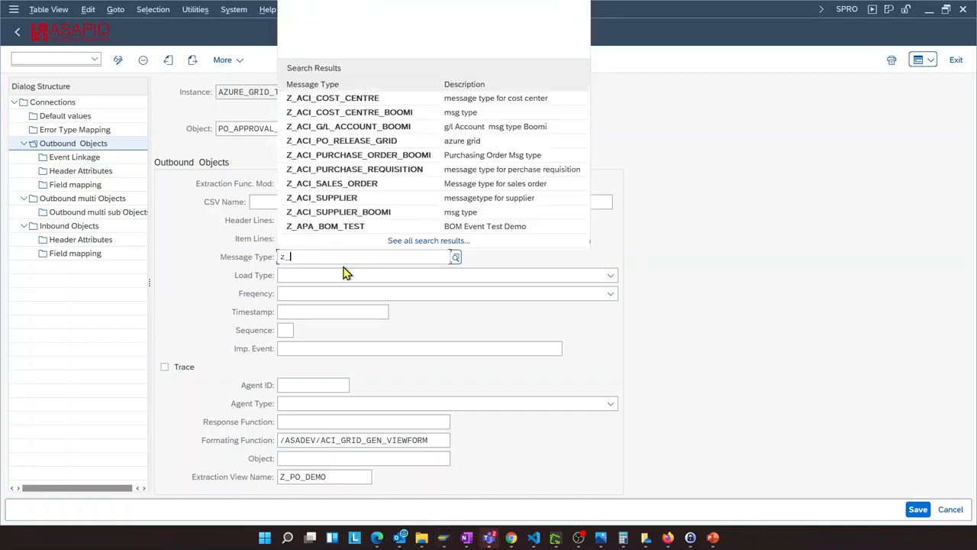
text(aci_po)
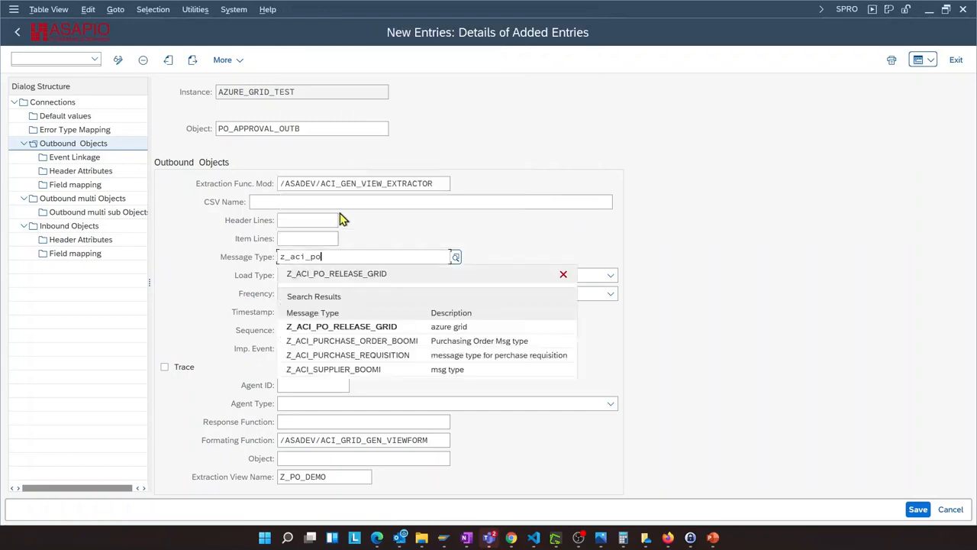
click(362, 334)
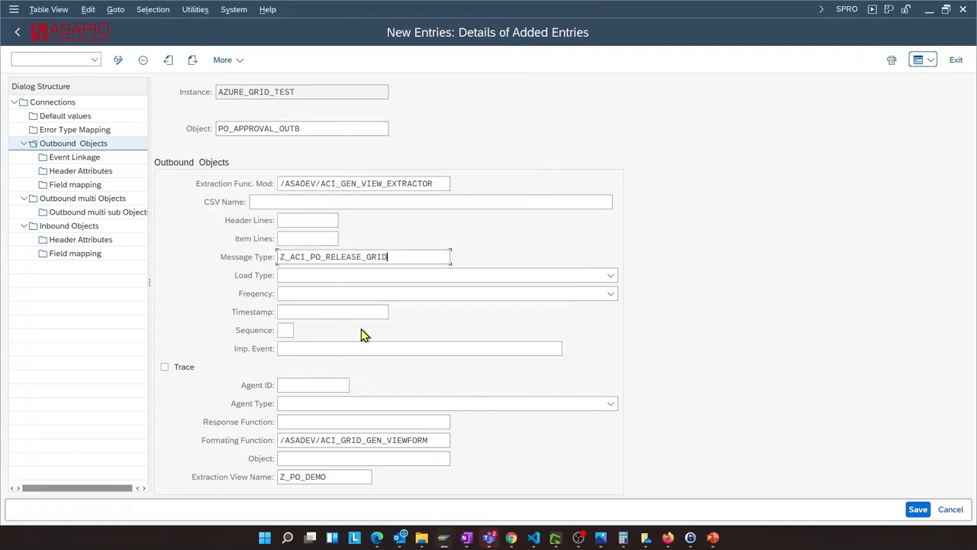
click(359, 276)
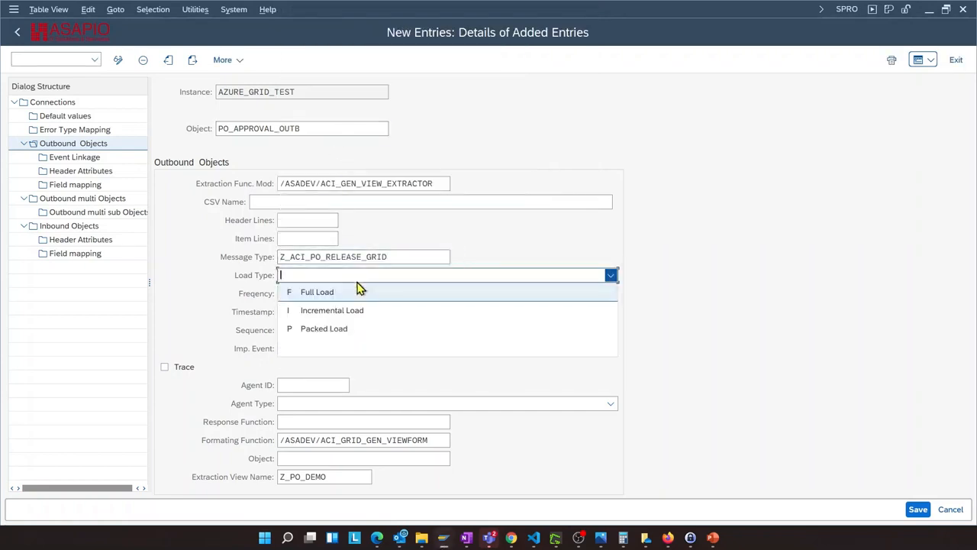
click(339, 313)
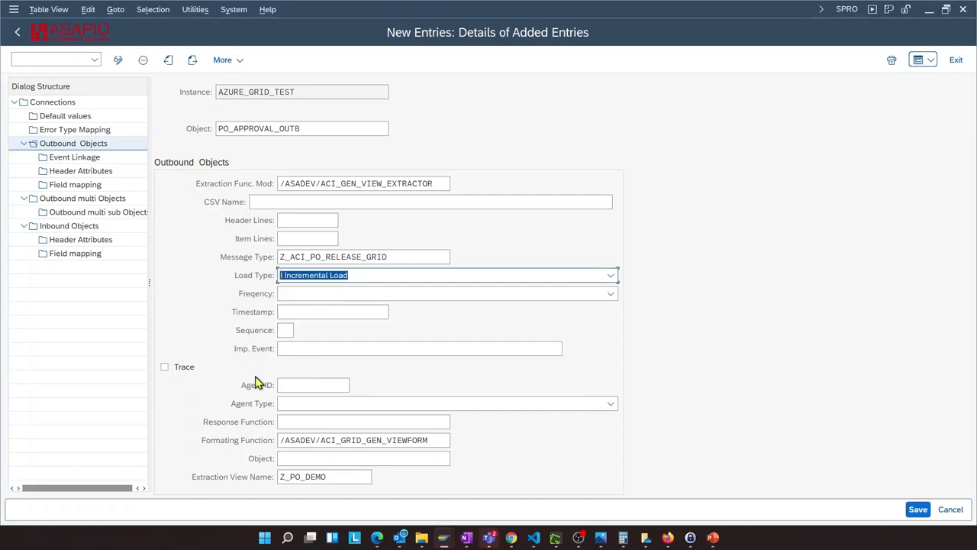
Step: Enable Trace for the PO_APPROVAL_OUTB object and save the new entry
click(165, 368)
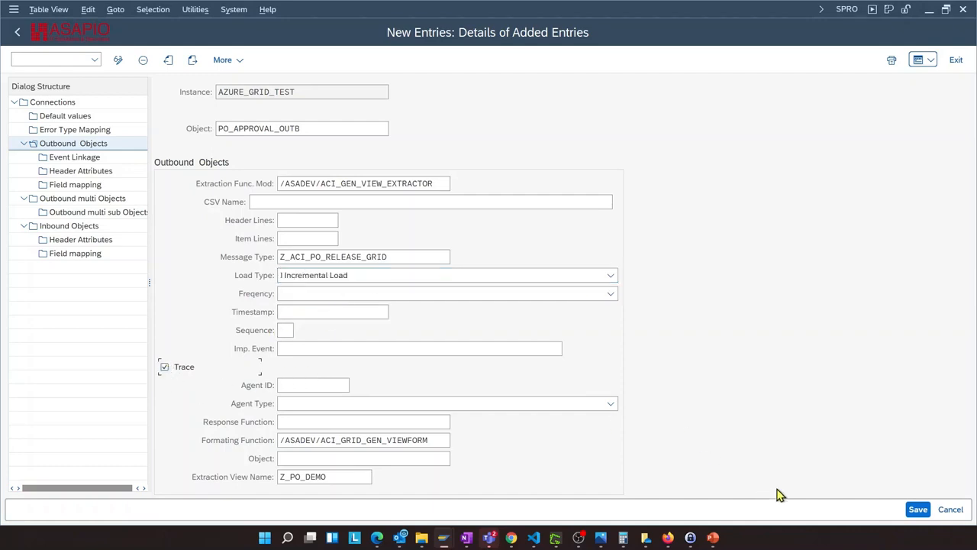
click(916, 512)
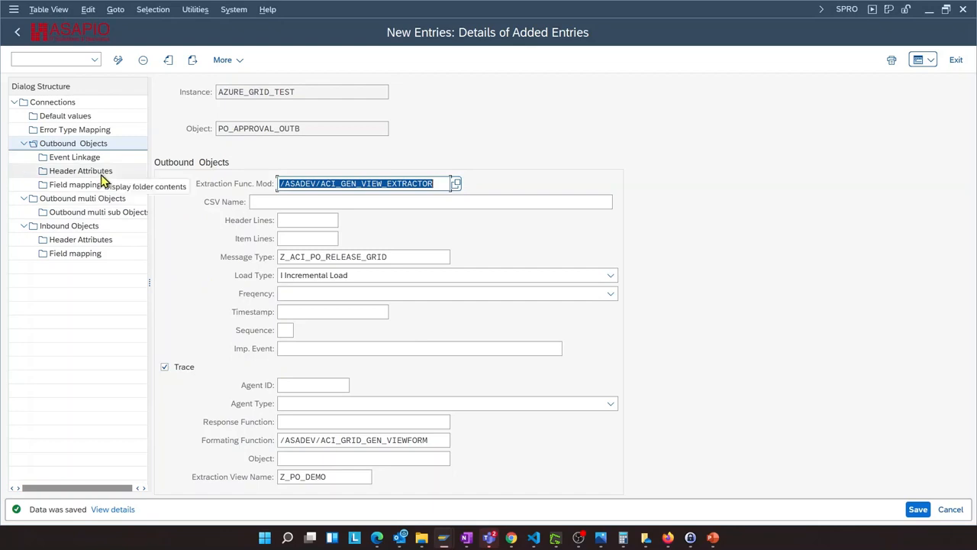
click(17, 36)
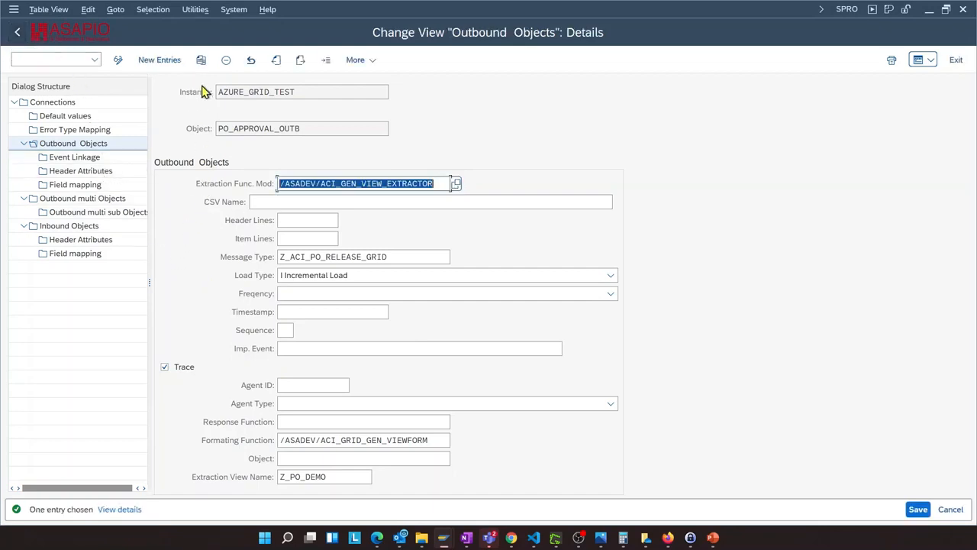
Step: Create the database view Z_PO_DEMO from the extraction view name, with the short description PO Approval
double_click(318, 477)
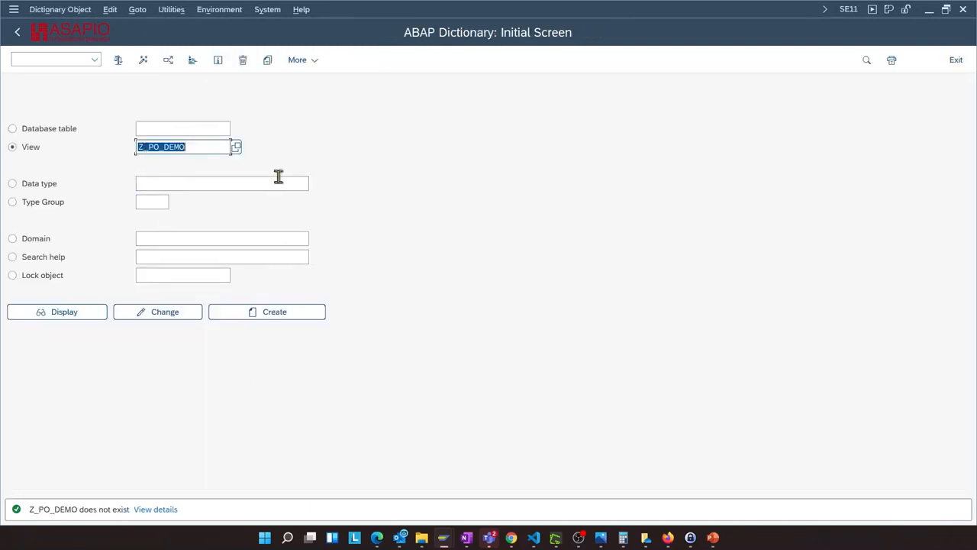
click(266, 316)
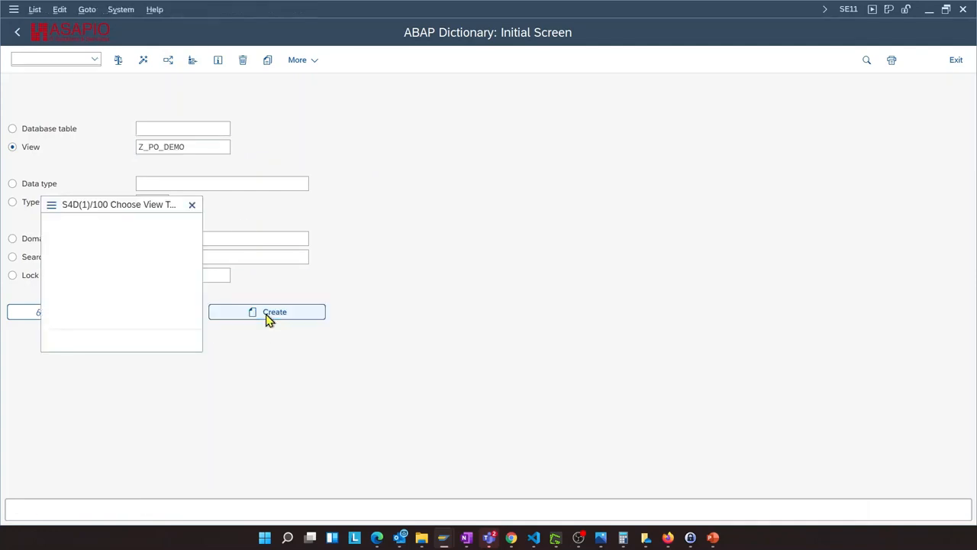
click(169, 340)
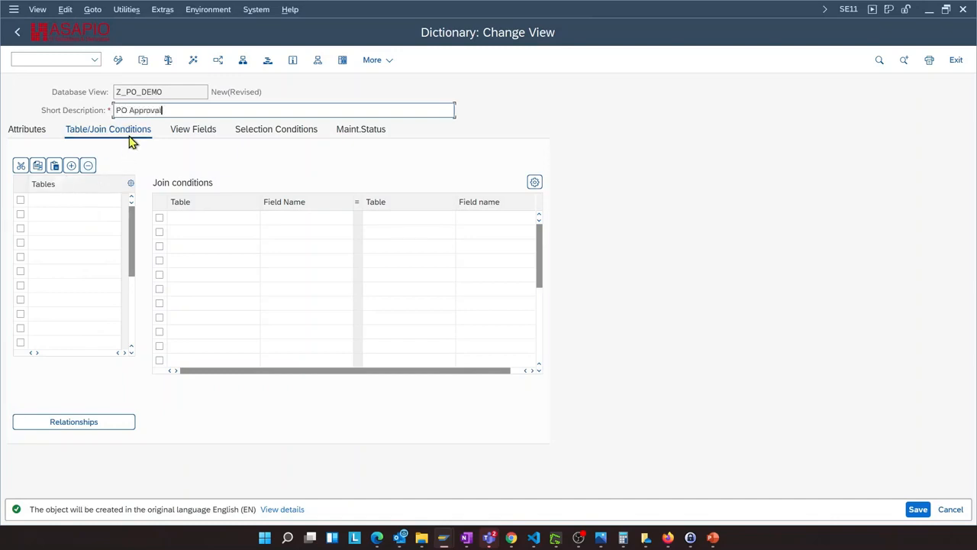
Step: Add EKKO and EKPO as base tables of the Z_PO_DEMO view
click(44, 199)
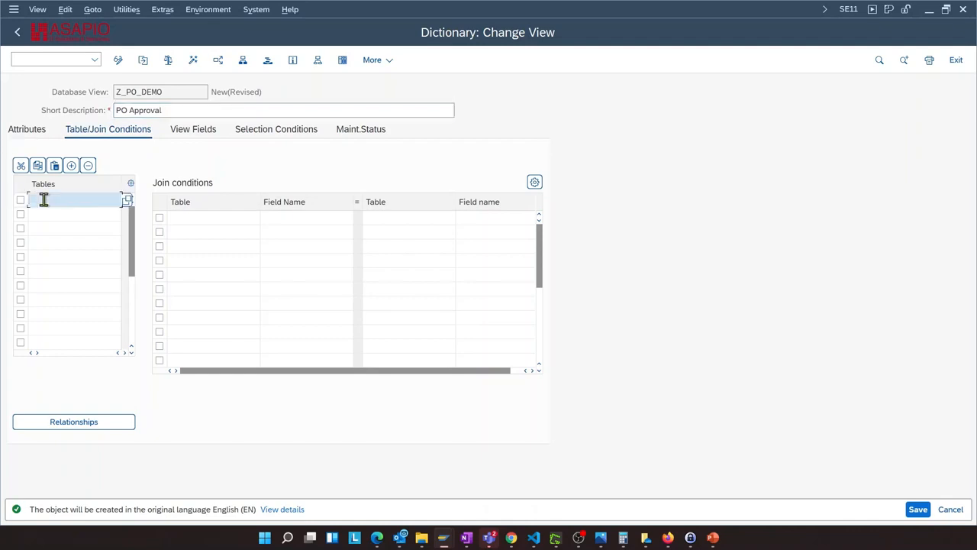
text(ekko)
key(Return)
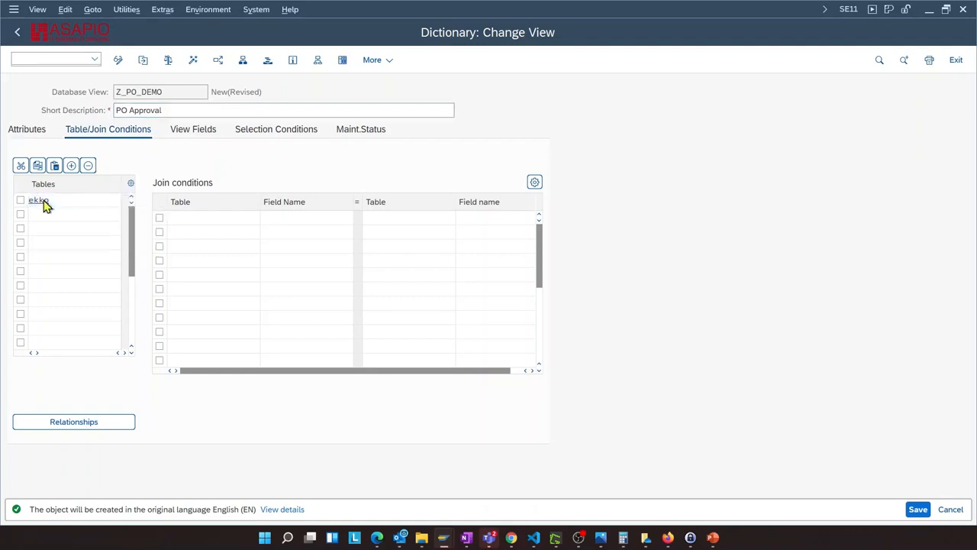
click(59, 215)
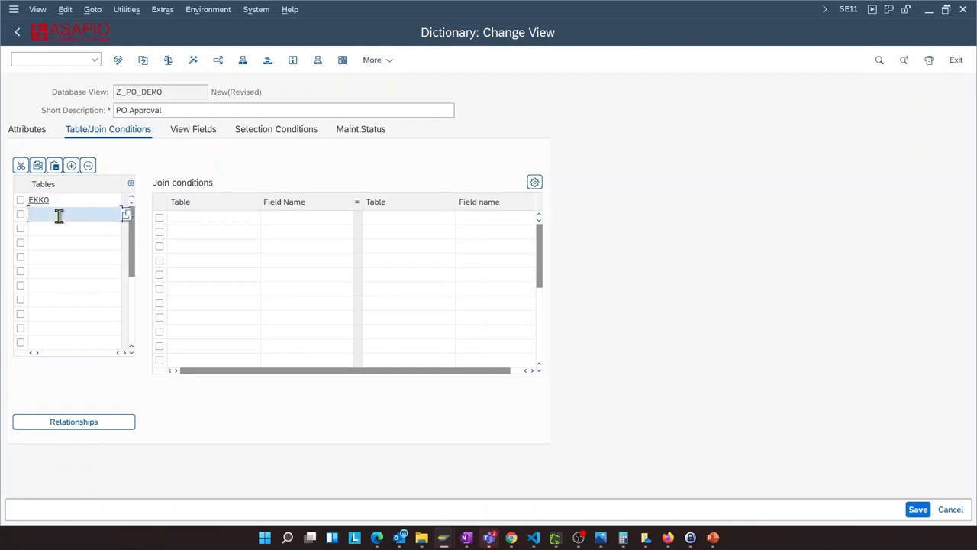
text(ekpo)
key(Return)
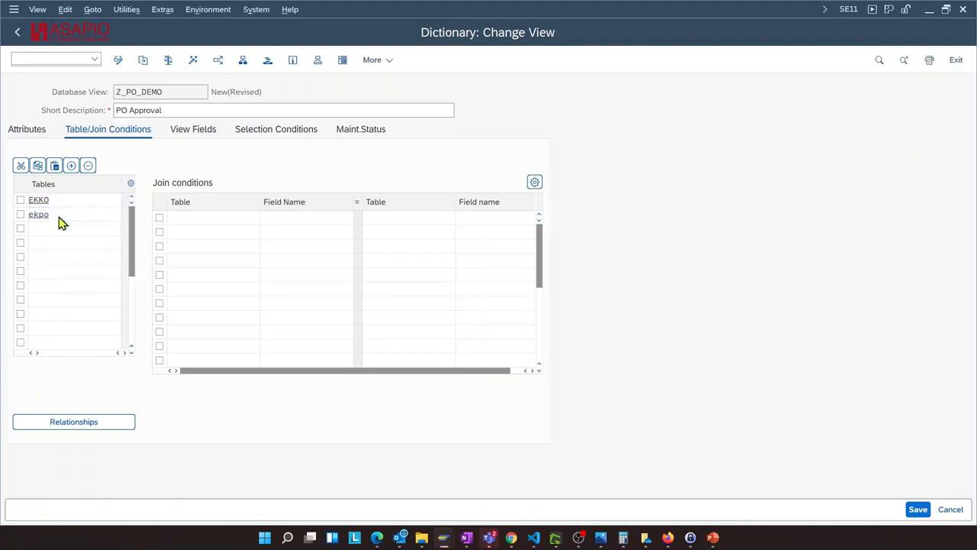
Step: Generate the join conditions on MANDT and EBELN by copying the third relationship proposed between EKKO and EKPO
click(21, 200)
click(20, 214)
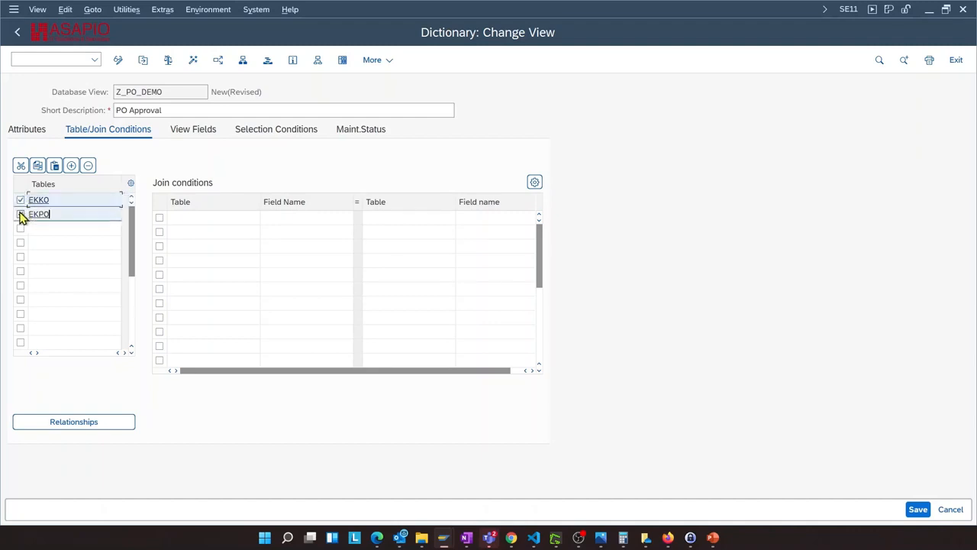
click(119, 432)
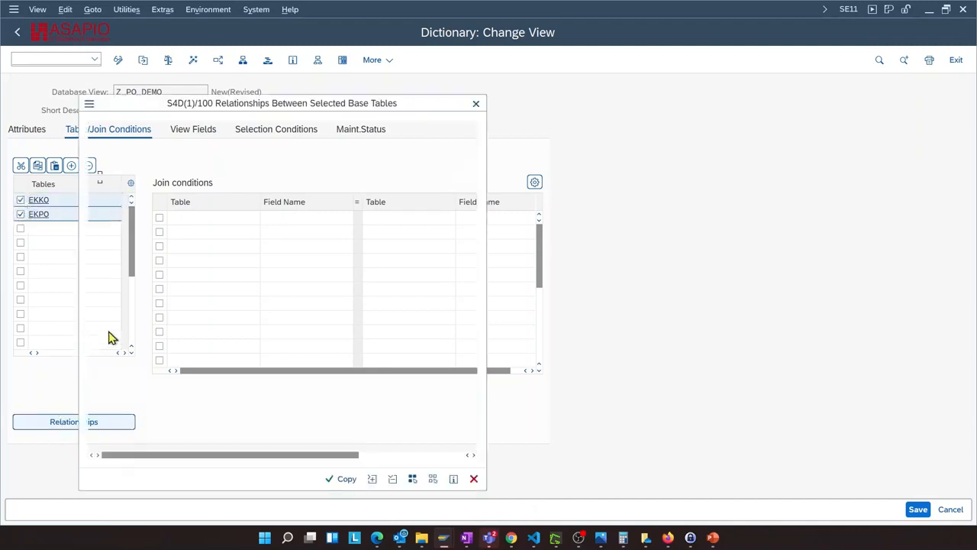
click(93, 162)
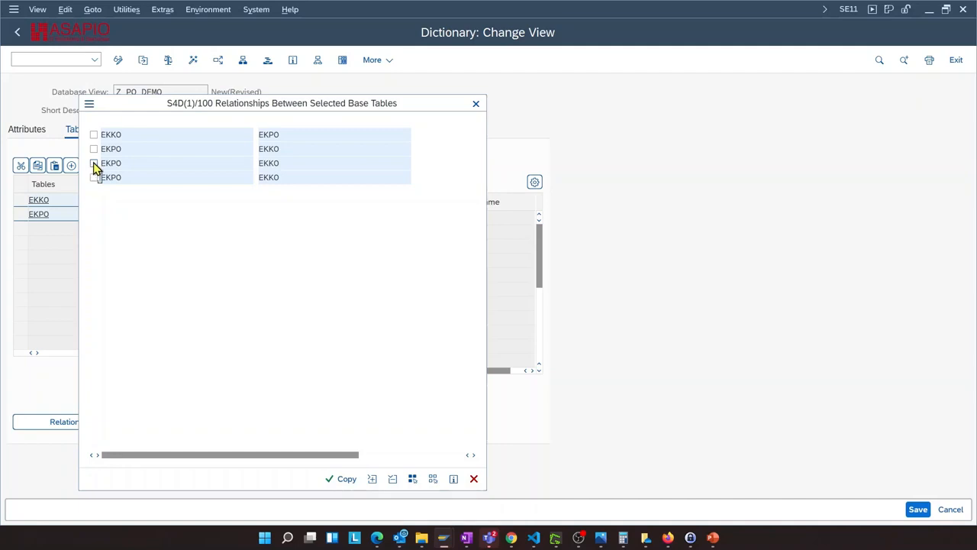
click(354, 477)
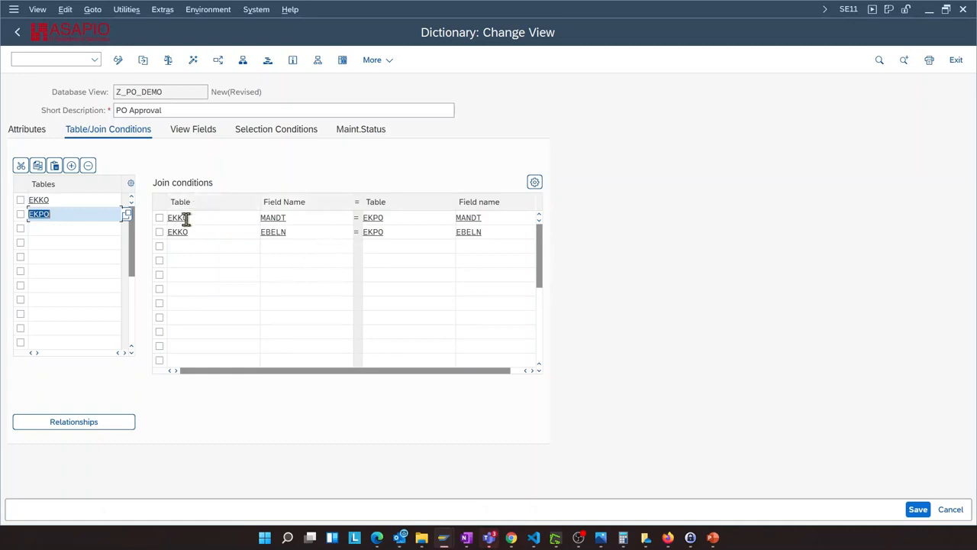
Step: Add the MANDT and EBELN fields of table EKKO to the view fields of Z_PO_DEMO
click(196, 132)
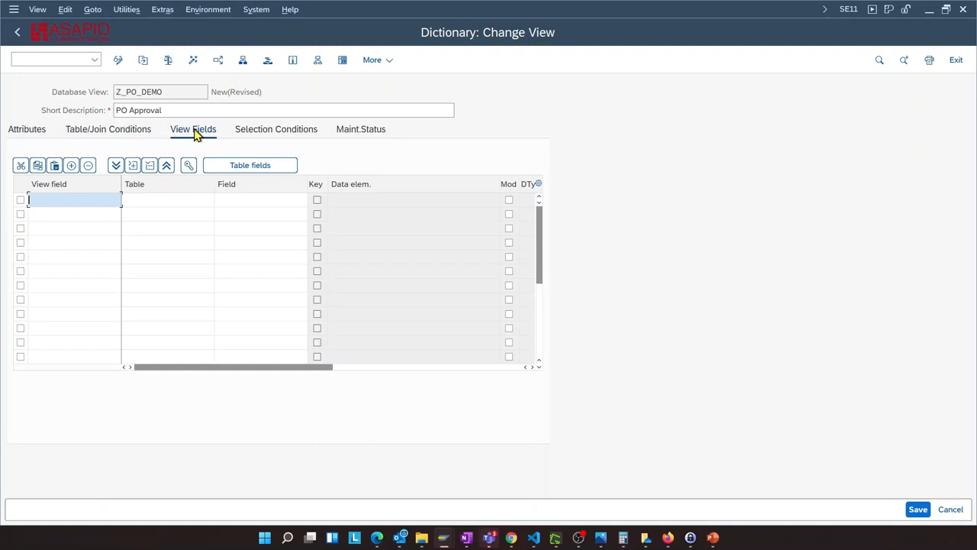
click(273, 166)
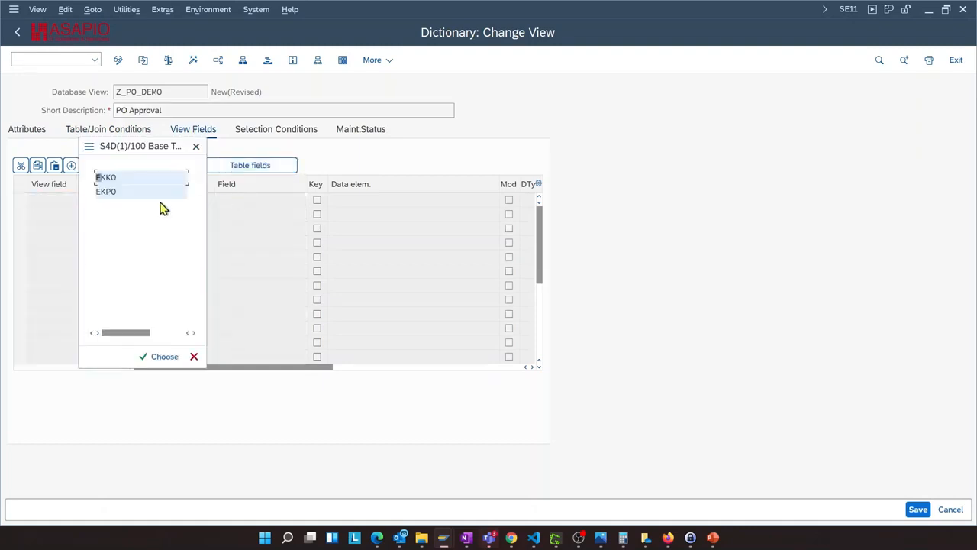
double_click(107, 177)
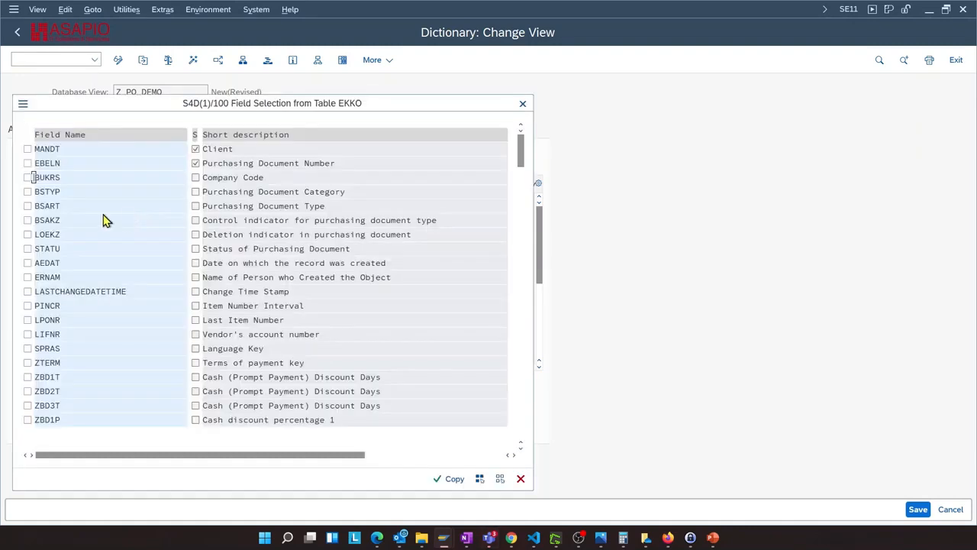
click(27, 149)
click(27, 162)
click(449, 478)
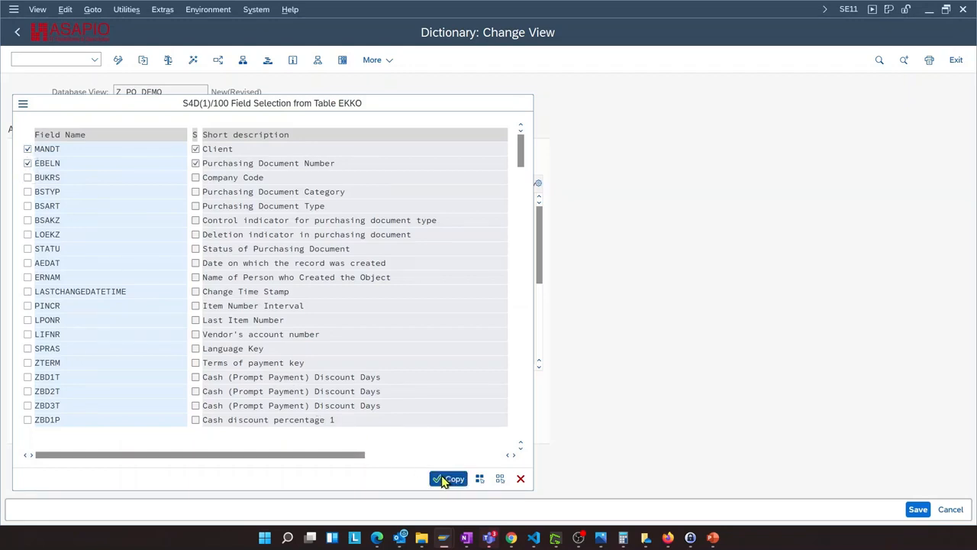
Step: Add the item number field EBELP from table EKPO to the view fields
click(229, 169)
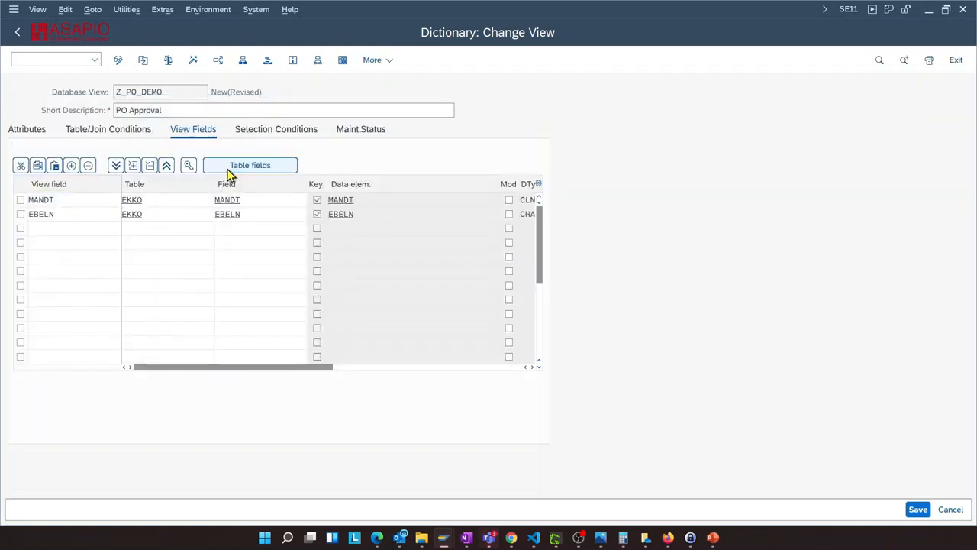
double_click(103, 192)
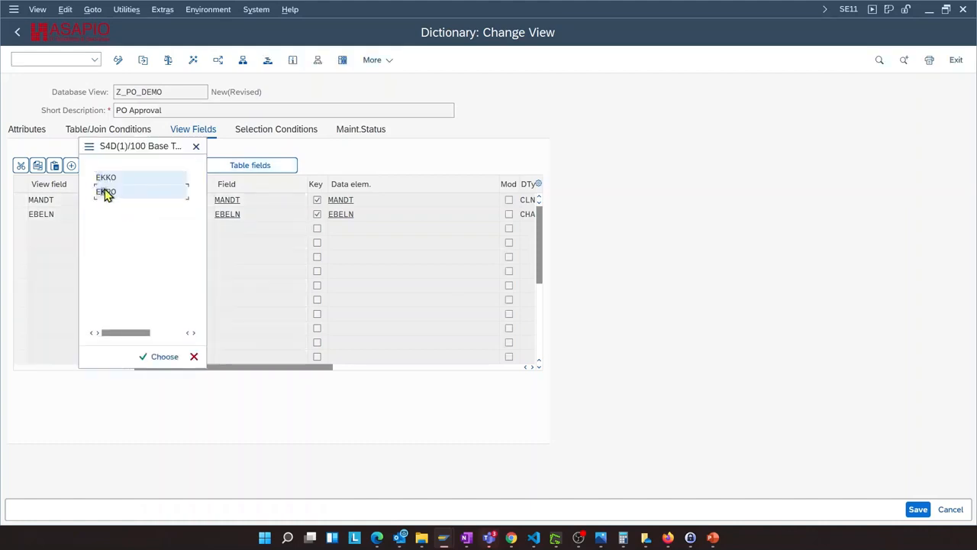
click(27, 178)
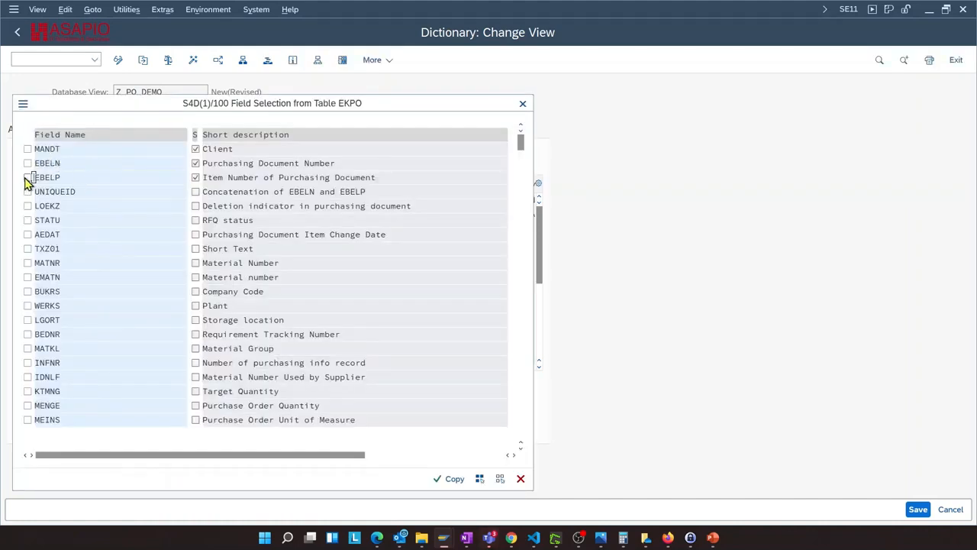
click(457, 481)
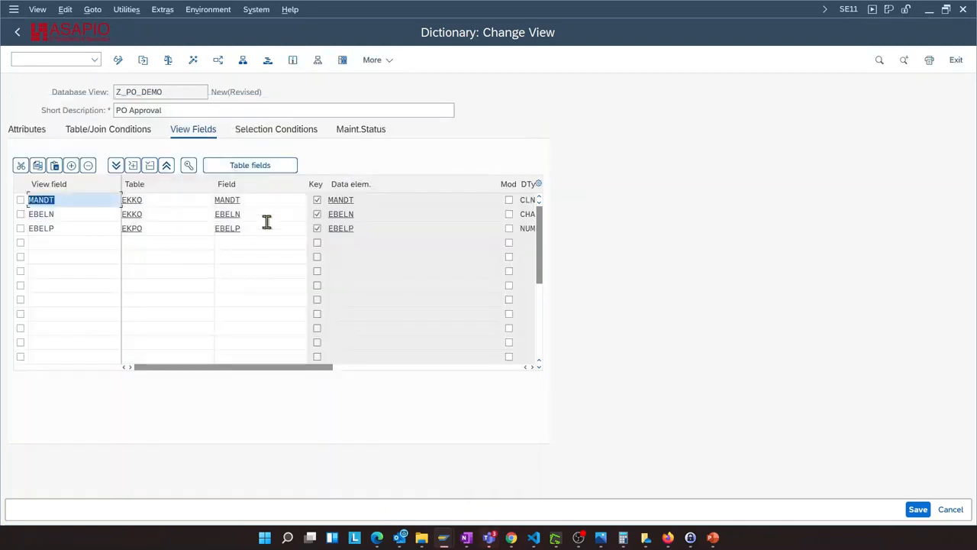
Step: Add the EKKO fields BUKRS, BSTYP, BSART, LIFNR, EKORG, EKGRP and WAERS to the view fields
click(235, 170)
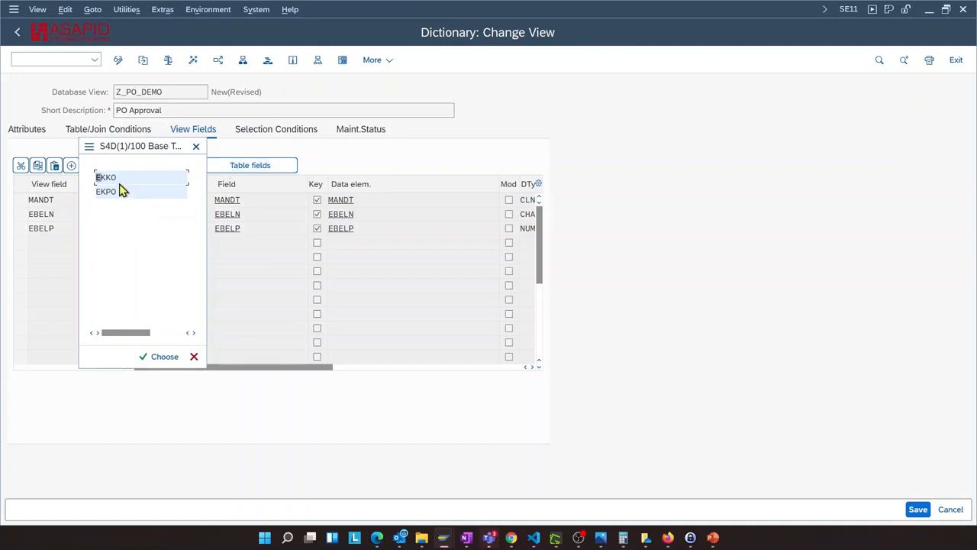
double_click(120, 181)
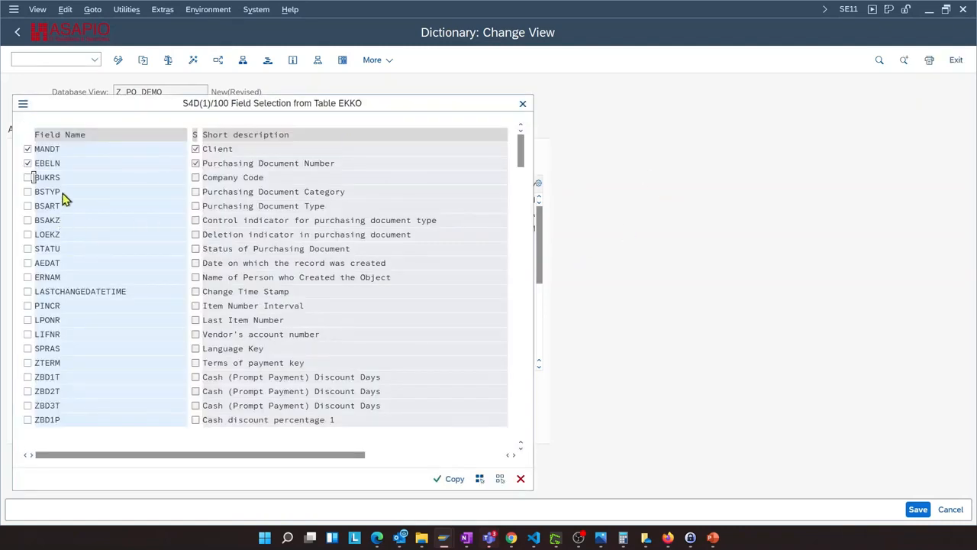
click(27, 178)
click(28, 193)
click(28, 206)
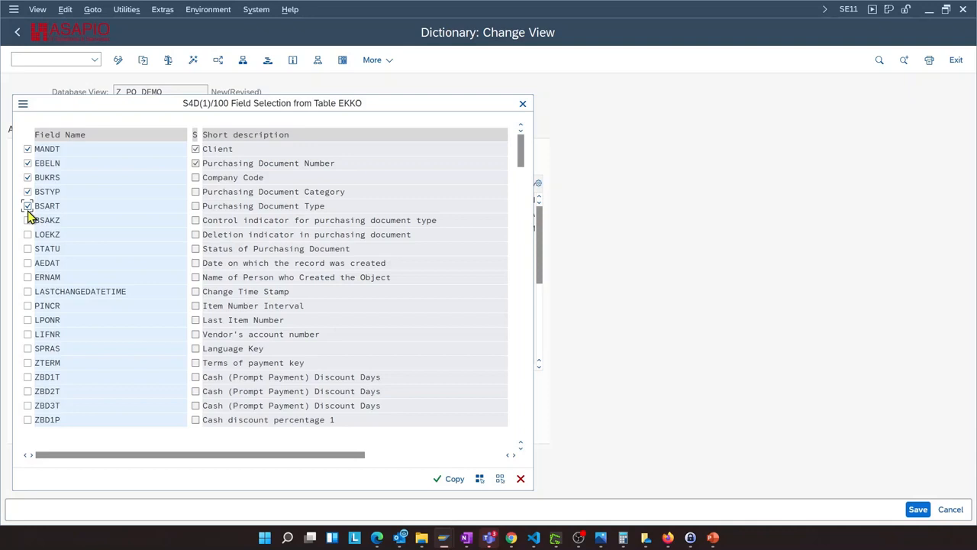
click(29, 334)
scroll(115, 381, down, 4)
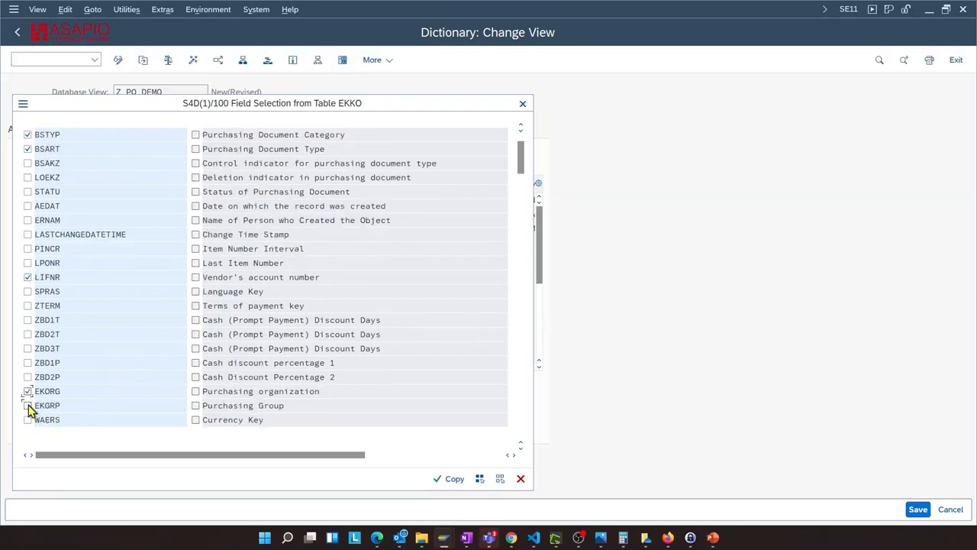
click(27, 405)
click(28, 420)
click(447, 478)
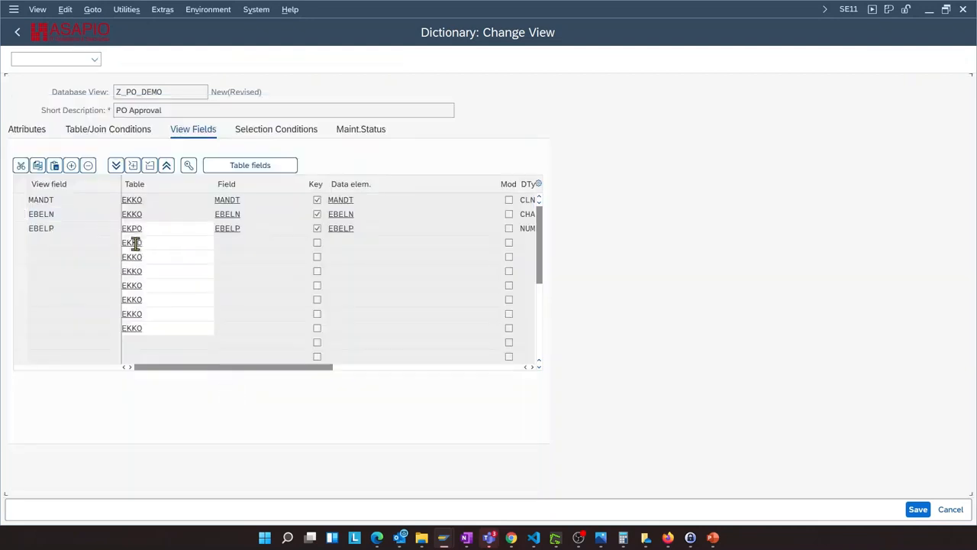
Step: Add further EKPO fields to the view, including TXZ01, MATNR, WERKS, MENGE and MEINS
click(250, 171)
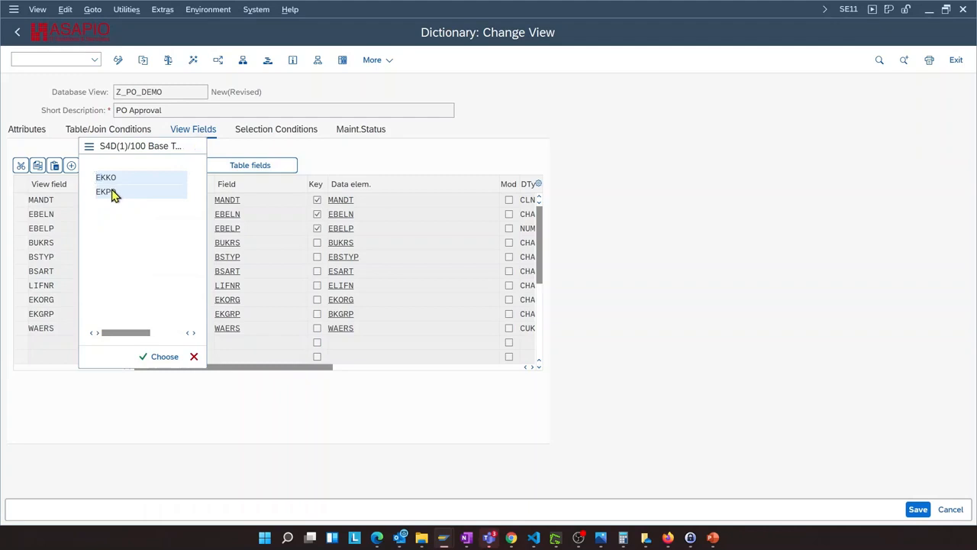
double_click(111, 193)
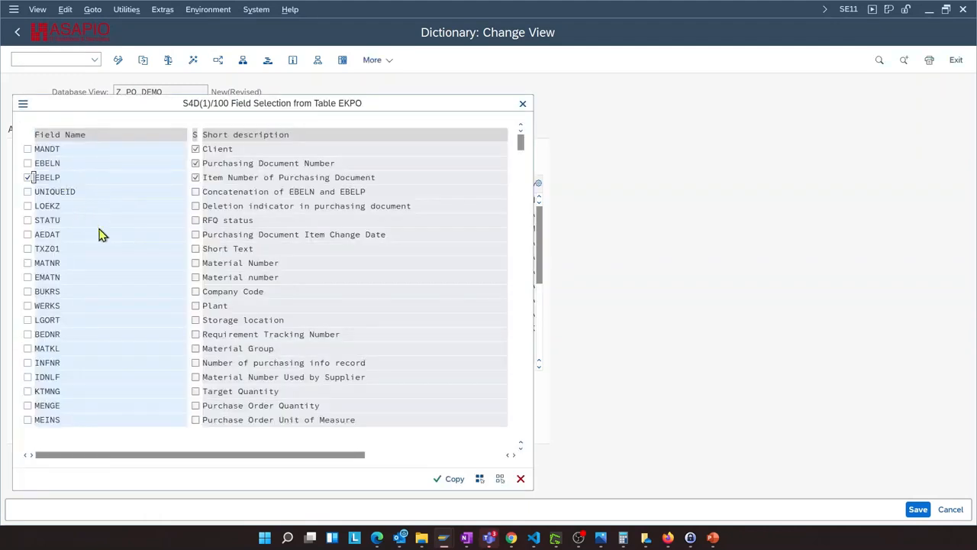
click(28, 249)
click(28, 263)
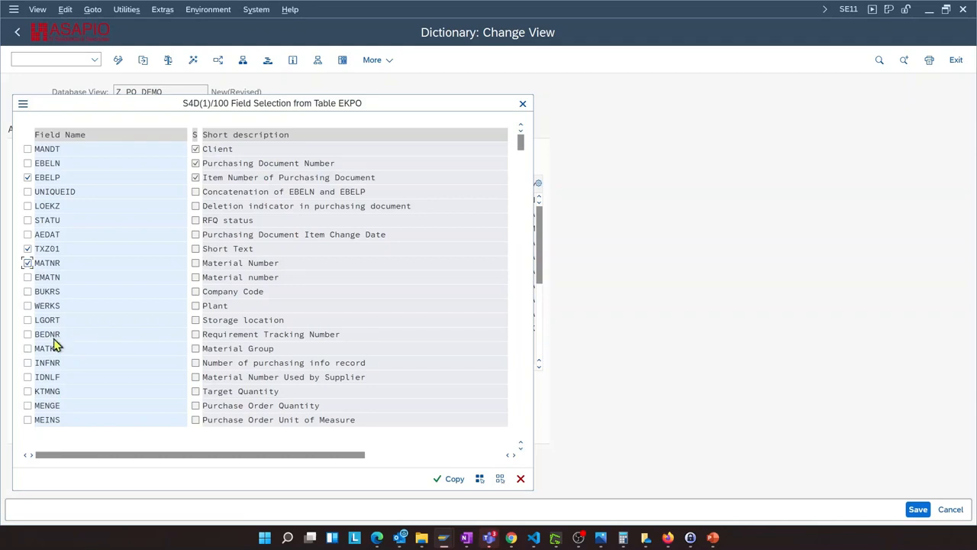
click(27, 306)
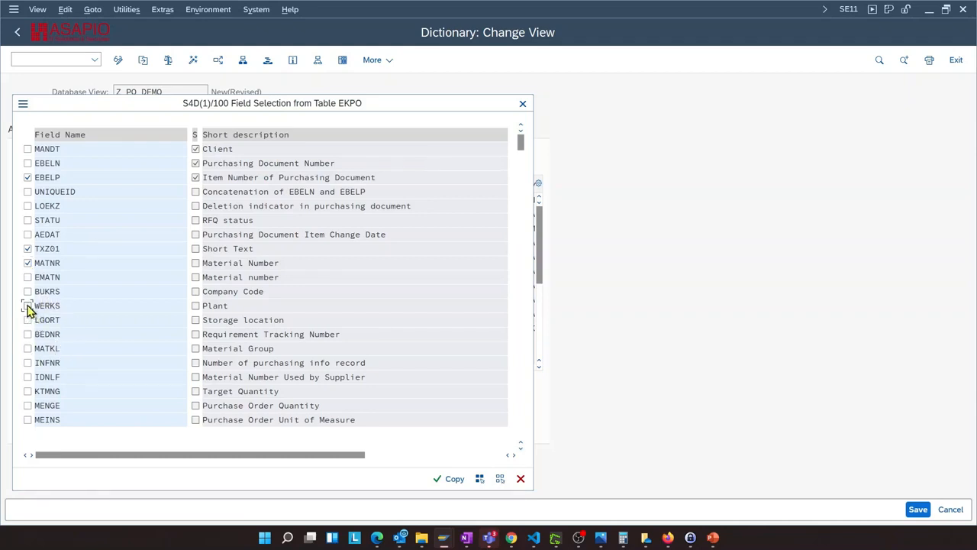
click(27, 405)
click(27, 420)
scroll(82, 364, down, 1)
scroll(82, 364, down, 3)
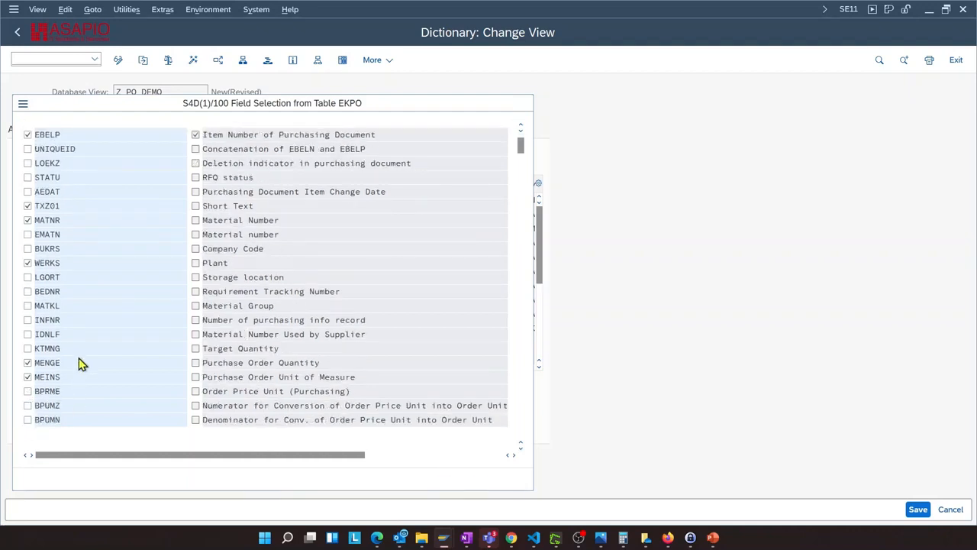
scroll(80, 366, down, 2)
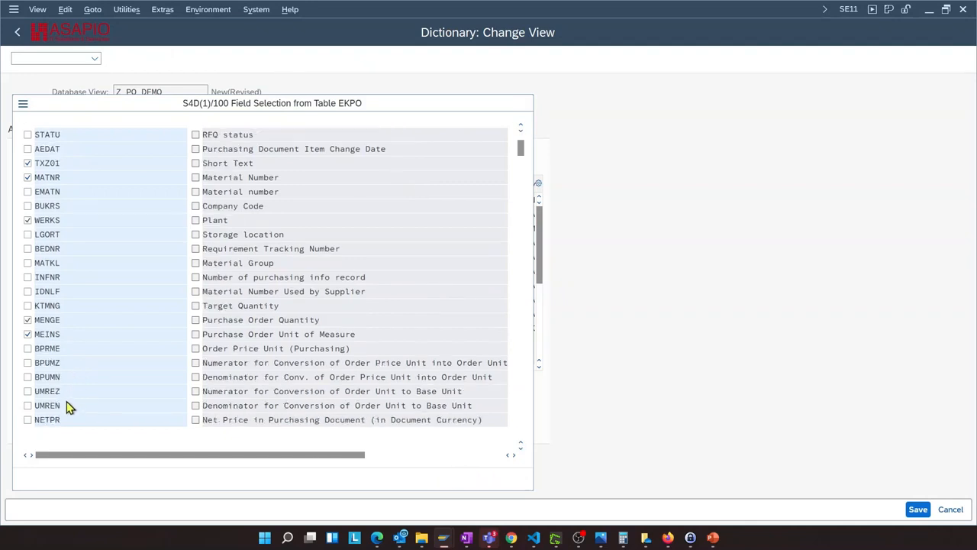
scroll(67, 405, down, 1)
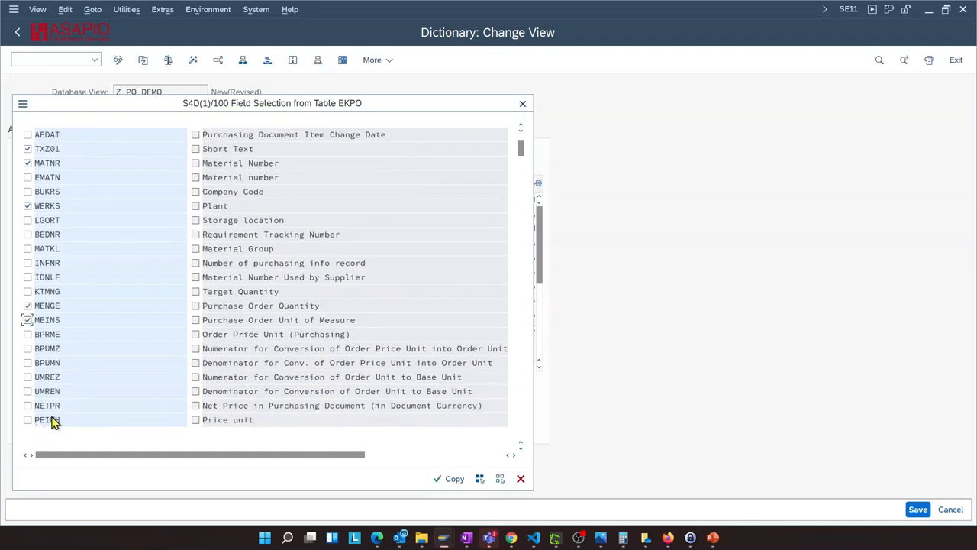
scroll(74, 391, down, 1)
scroll(74, 391, down, 2)
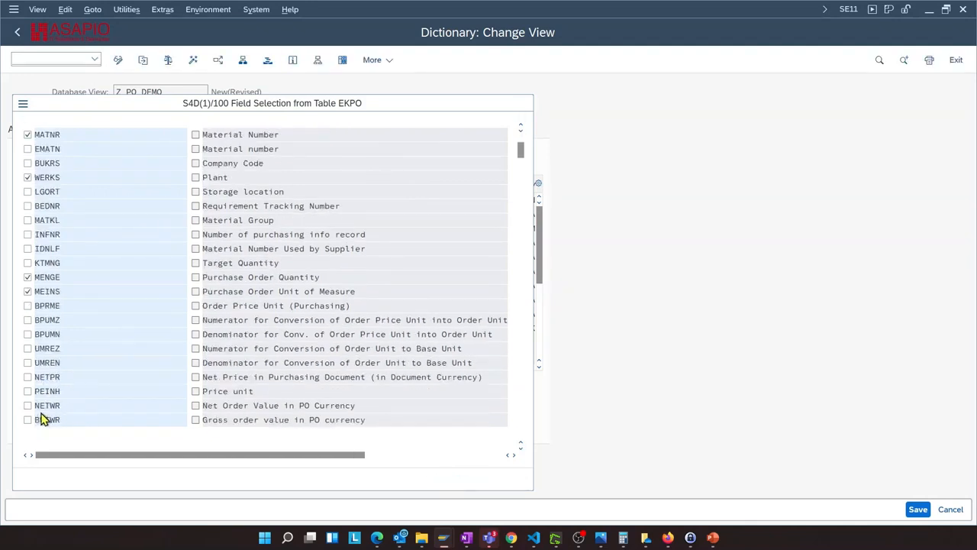
click(27, 391)
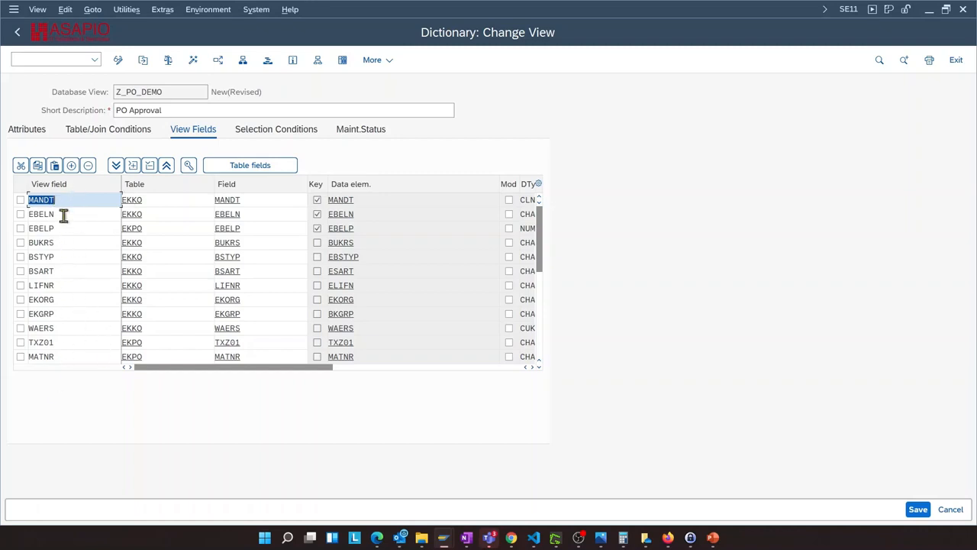
Step: Rename the view field for EKKO-EBELN as PO_NUMBER
drag(64, 215, 2, 203)
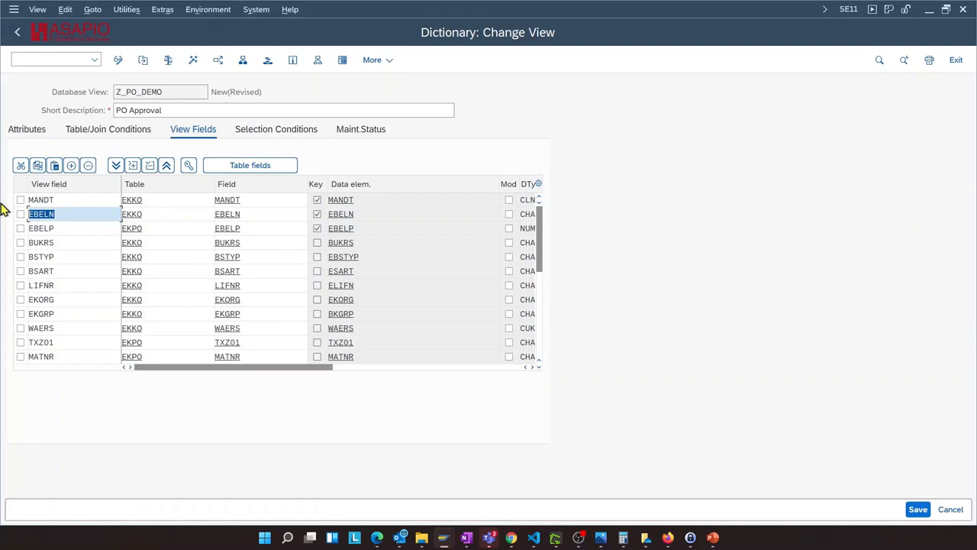
text(po_nu)
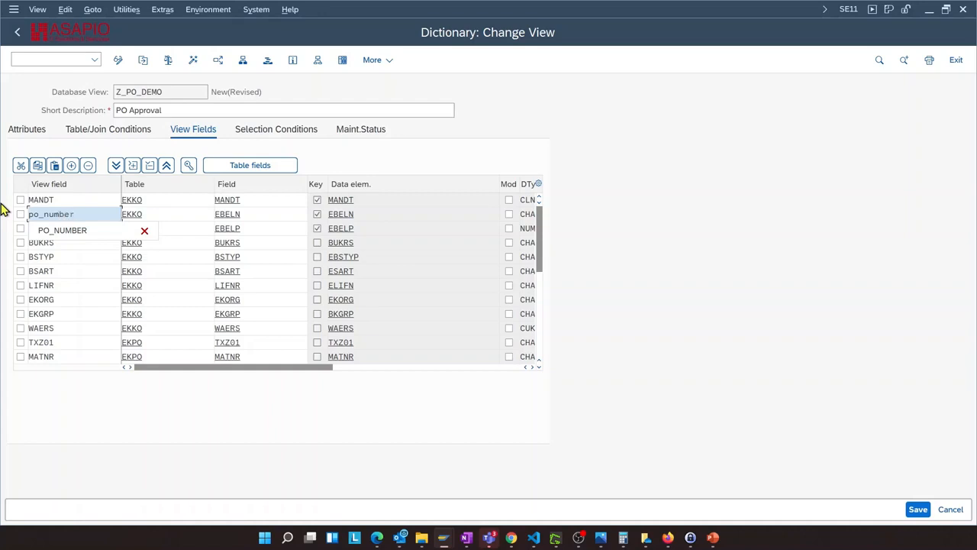
text(mber)
key(Down)
key(Return)
Step: Rename the view field for EKPO-EBELP as ITEM_NUMBER
key(Down)
key(BackSpace)
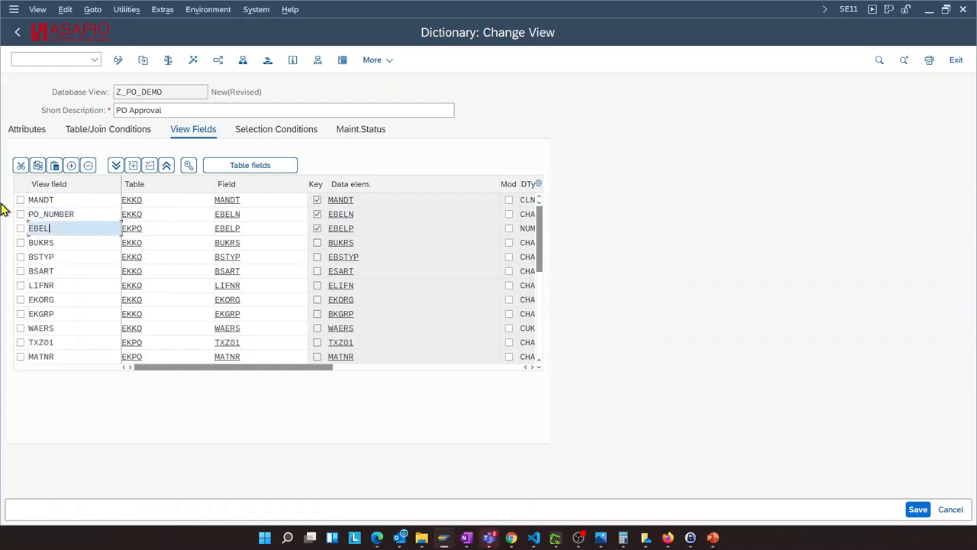
key(BackSpace)
text(item)
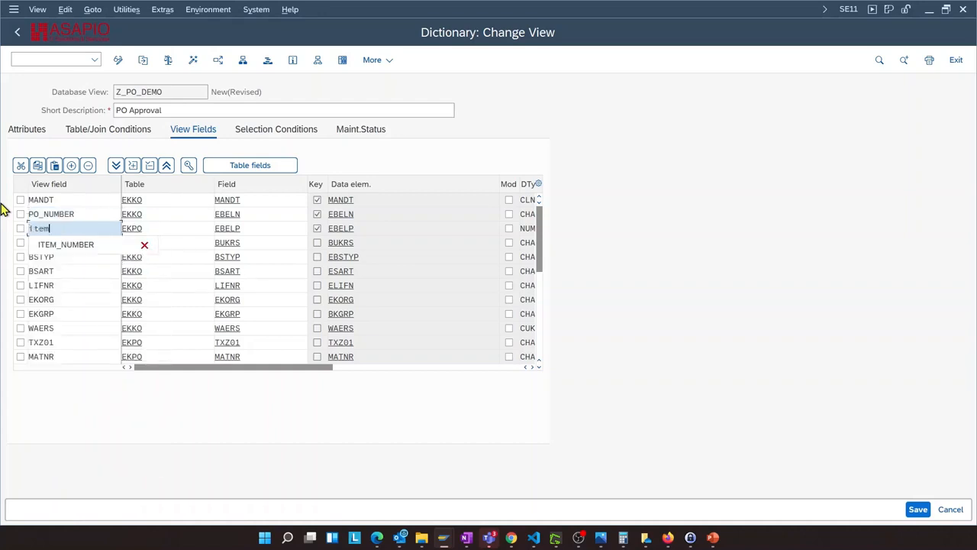
key(Down)
key(Return)
key(Return)
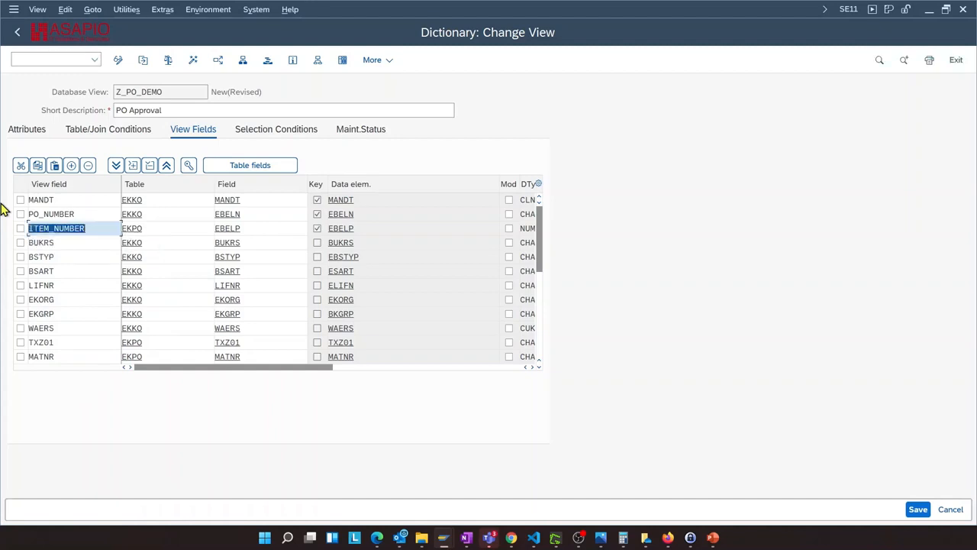
Step: Rename the view field for BUKRS as COMPANY_CODE and the one for LIFNR as VENDOR
key(Down)
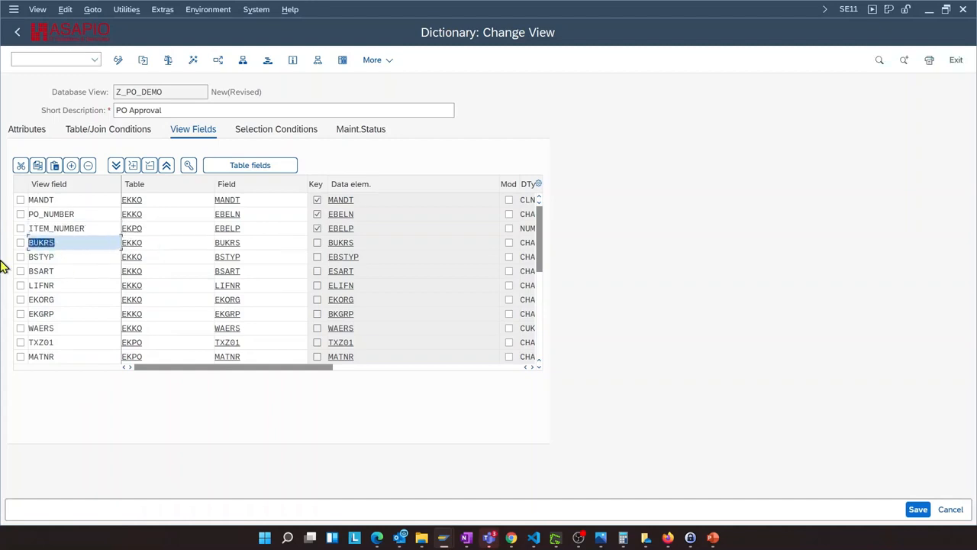
text(com)
key(Down)
key(Return)
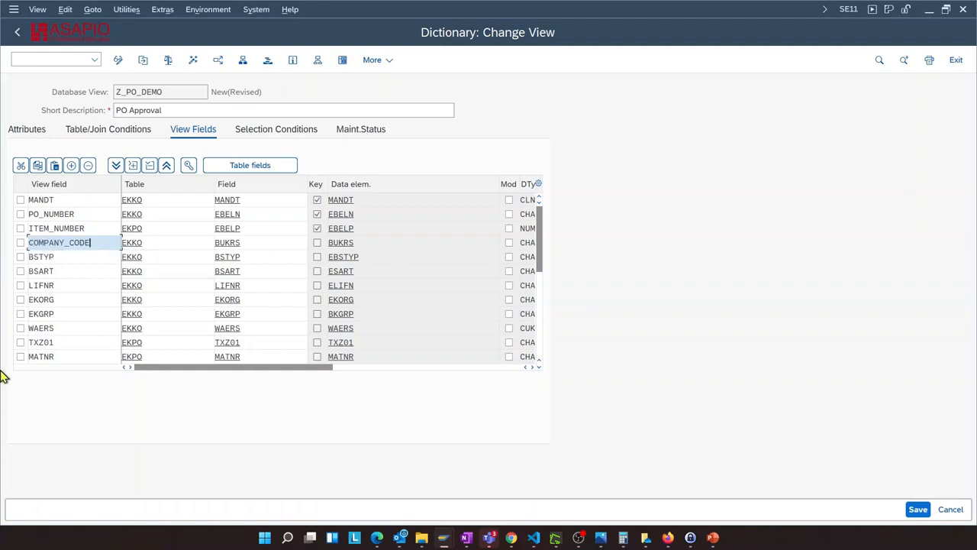
click(73, 285)
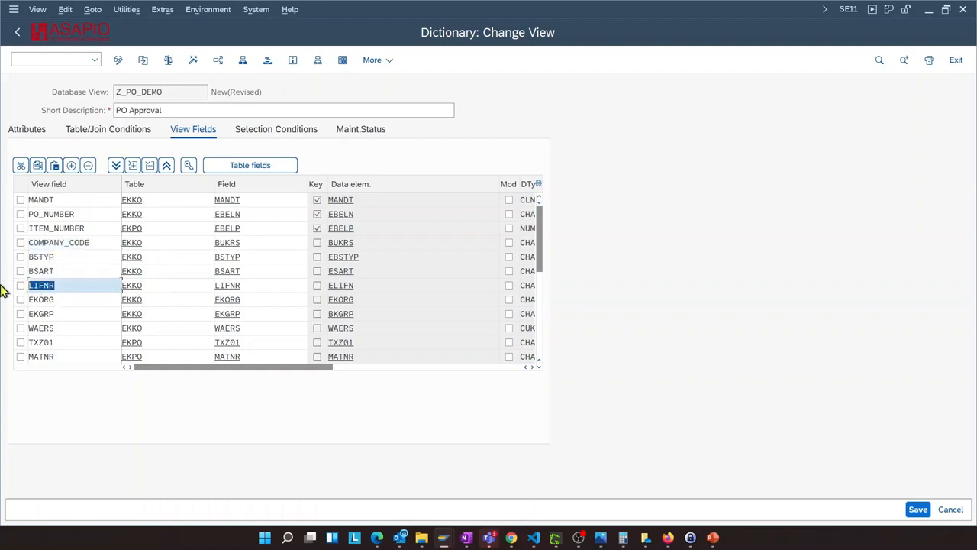
text(v)
key(Down)
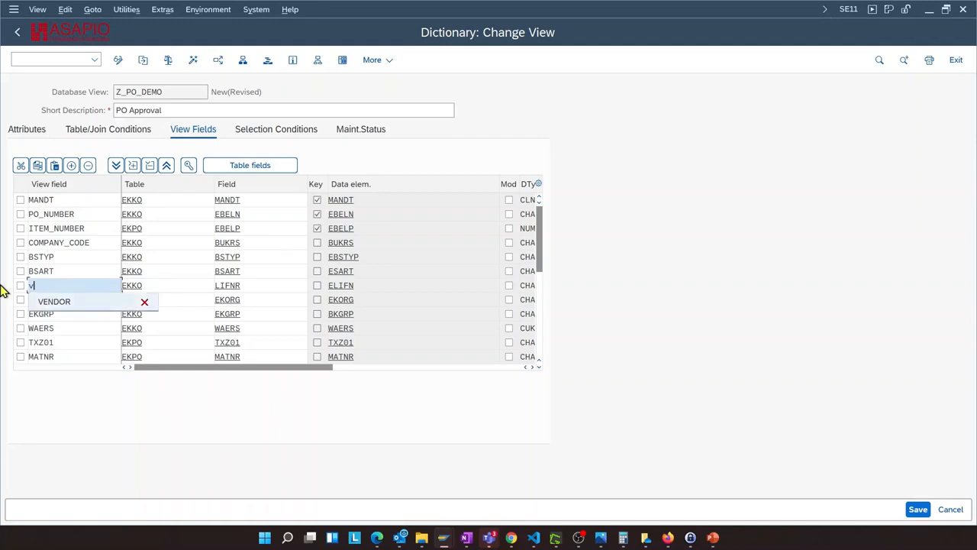
key(Return)
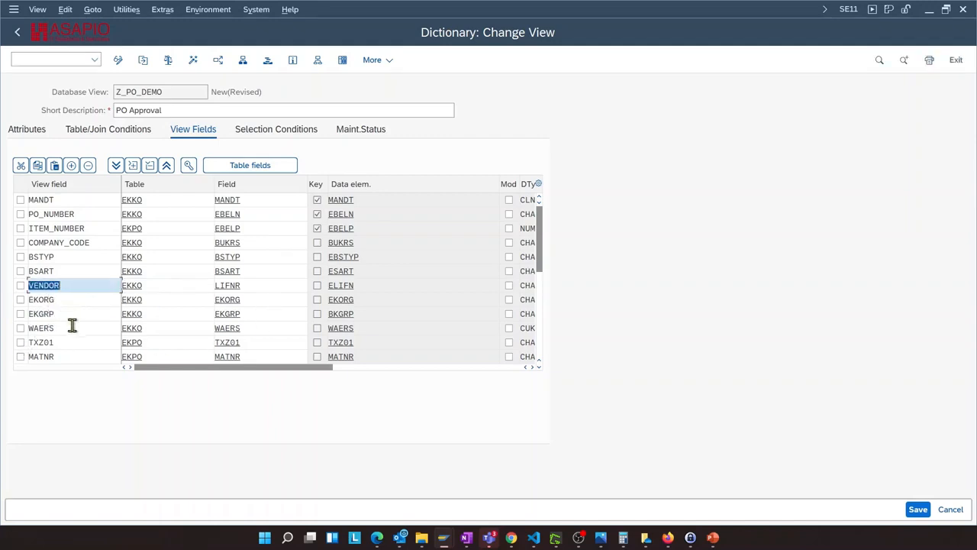
Step: Rename the view field for EKKO-WAERS as CURRENCY
click(72, 326)
text(cu)
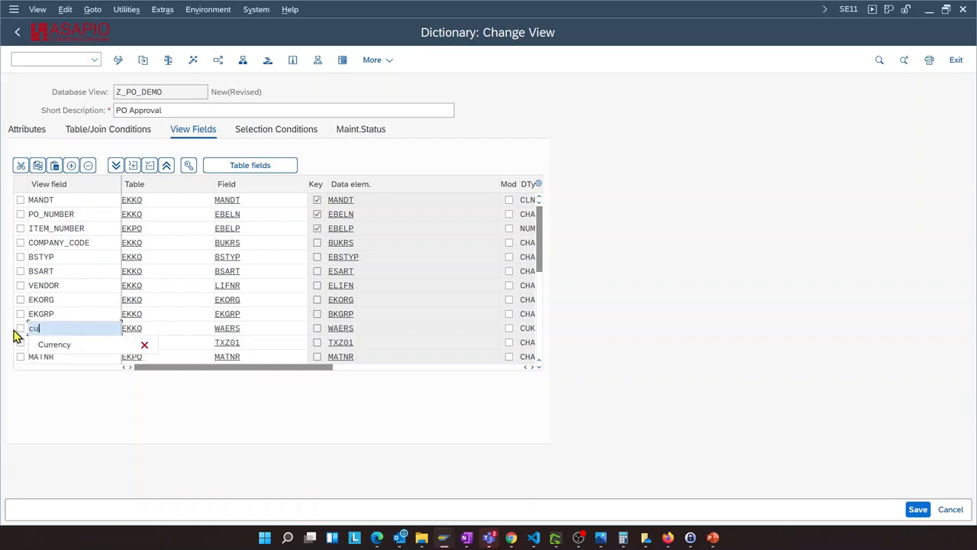
key(Down)
key(Return)
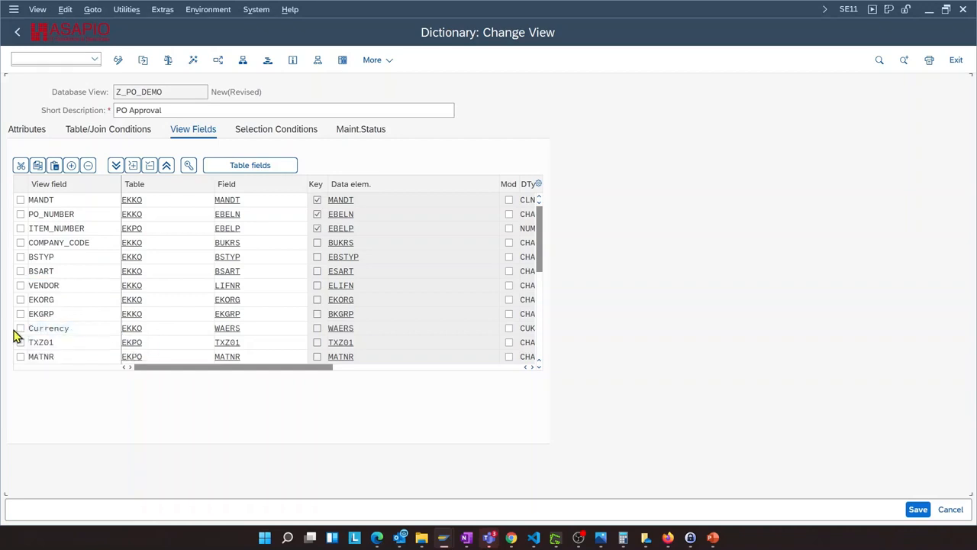
Step: Rename the view field for EKPO-TXZ01 as MATERIAL_TEXT
click(65, 343)
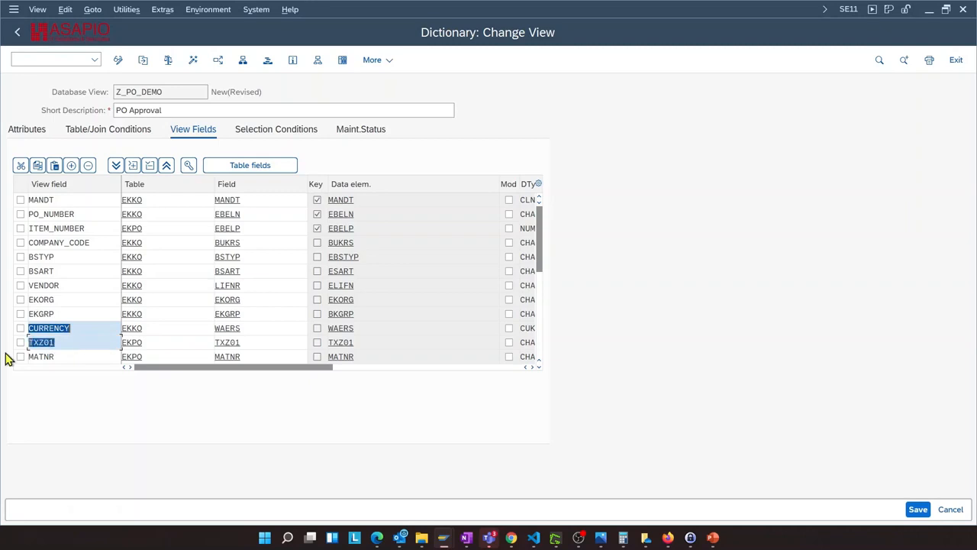
text(m)
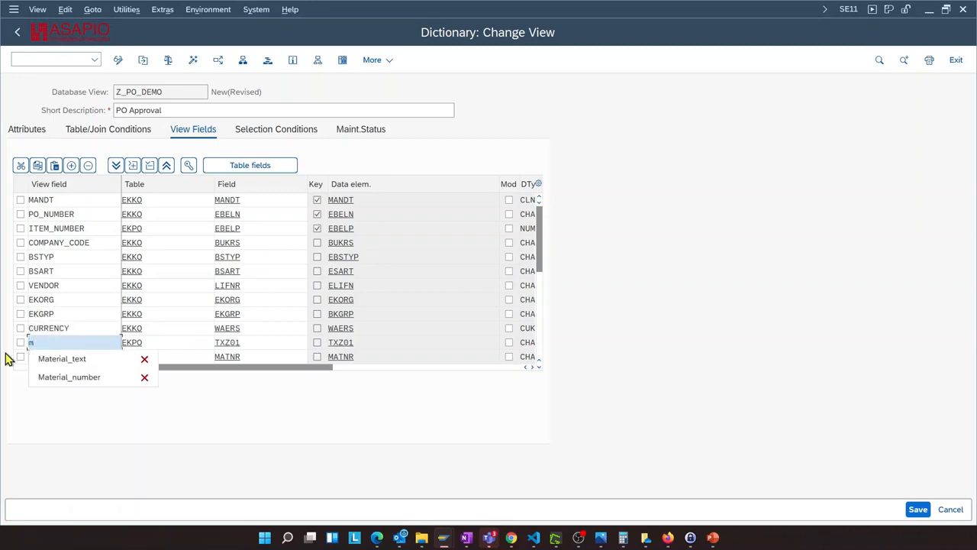
key(Down)
key(Return)
key(Return)
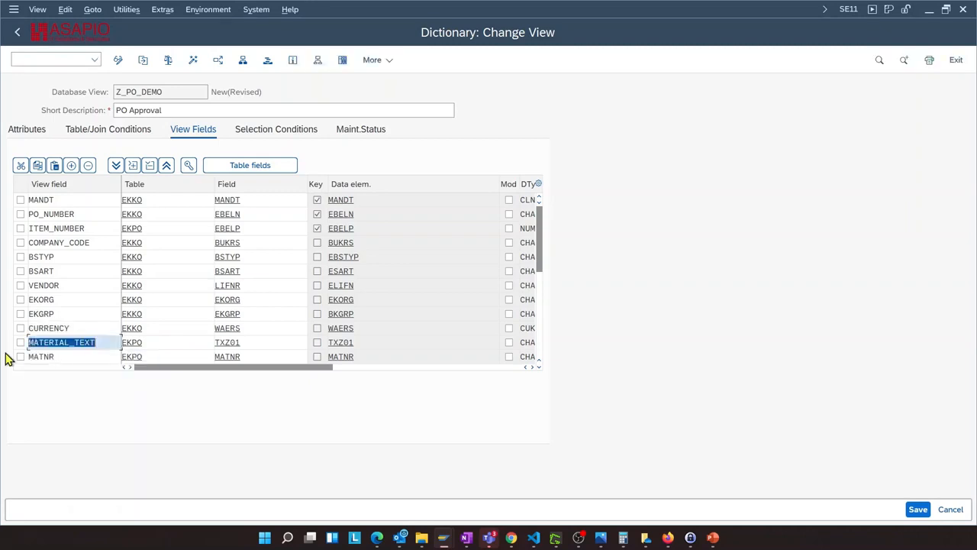
Step: Rename the view field for EKPO-MATNR as MATERIAL_NUMBER
key(Down)
key(BackSpace)
key(BackSpace)
key(Down)
key(Down)
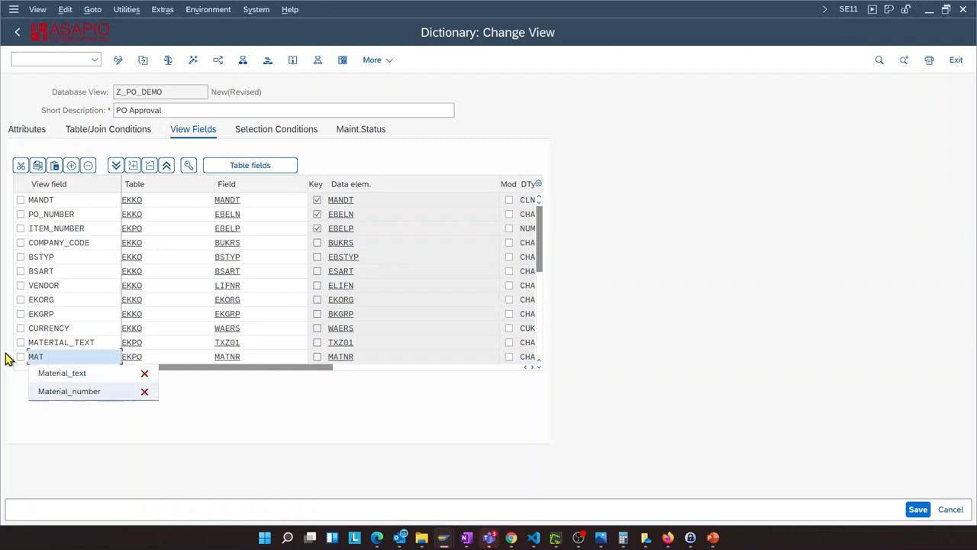
key(Return)
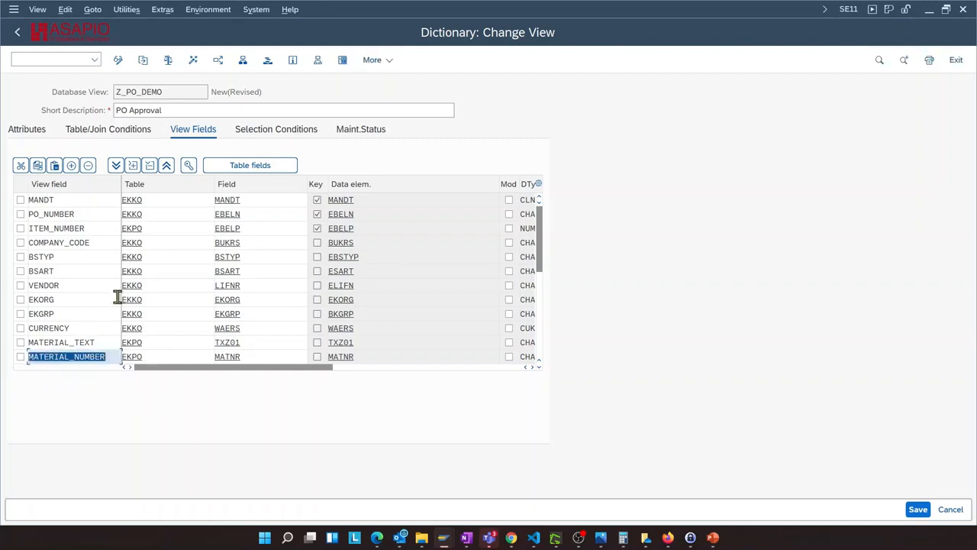
key(Return)
Step: Rename the view field for EKPO-MENGE as QUANTITY
scroll(114, 313, down, 1)
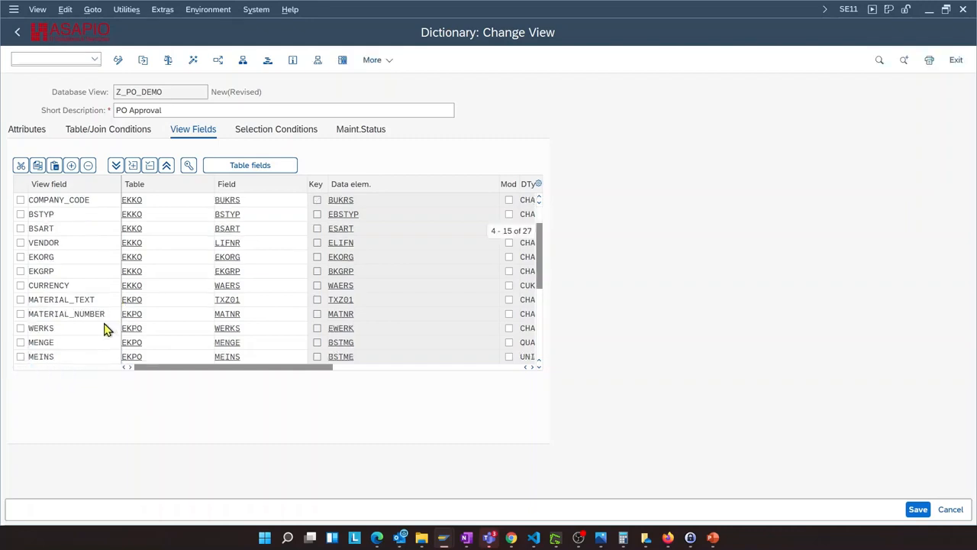
scroll(107, 329, down, 2)
drag(61, 258, 3, 258)
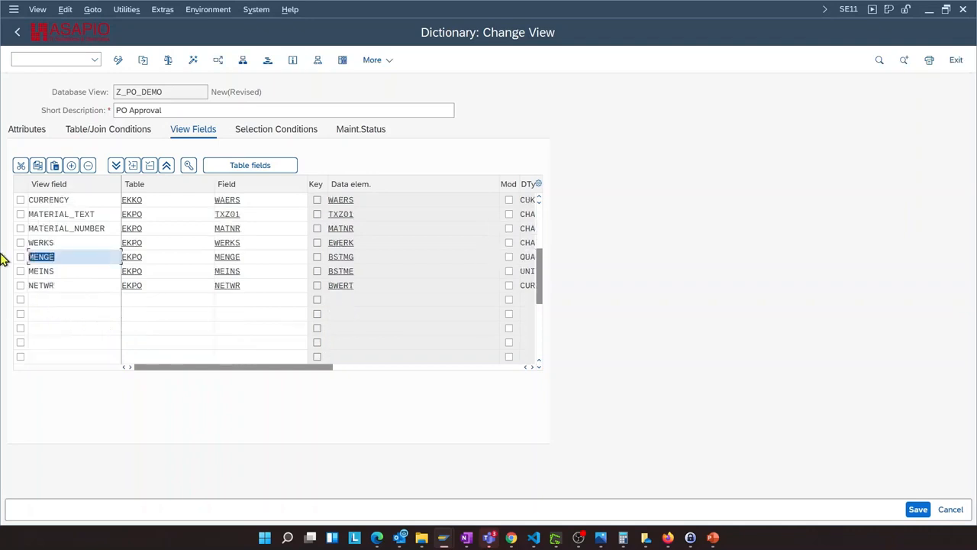
text(quant)
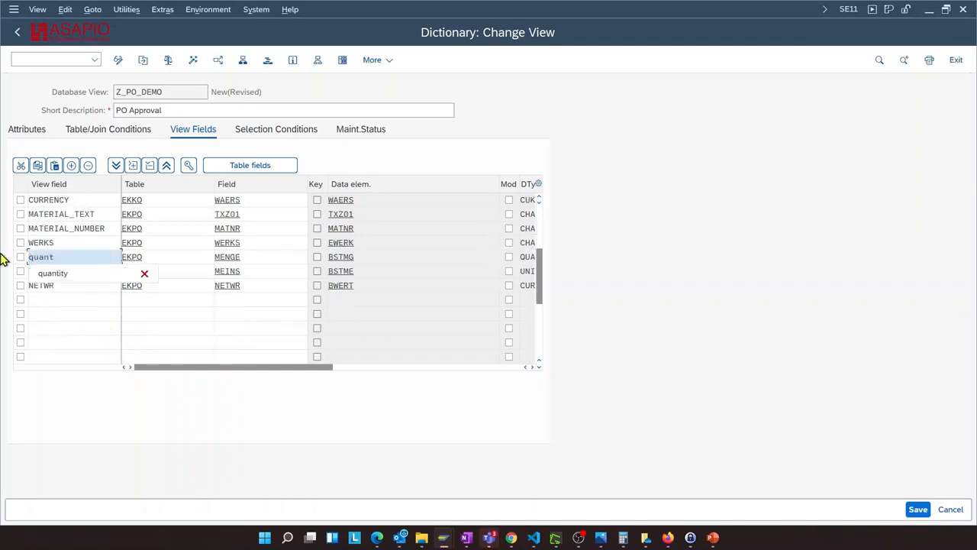
key(Down)
key(Return)
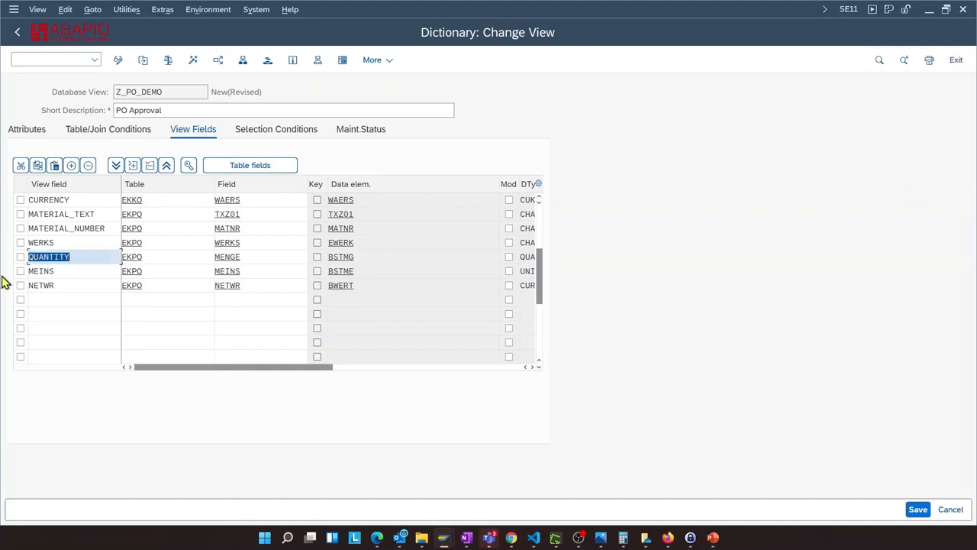
Step: Rename the view field for EKPO-NETWR as NETVALUE
click(86, 286)
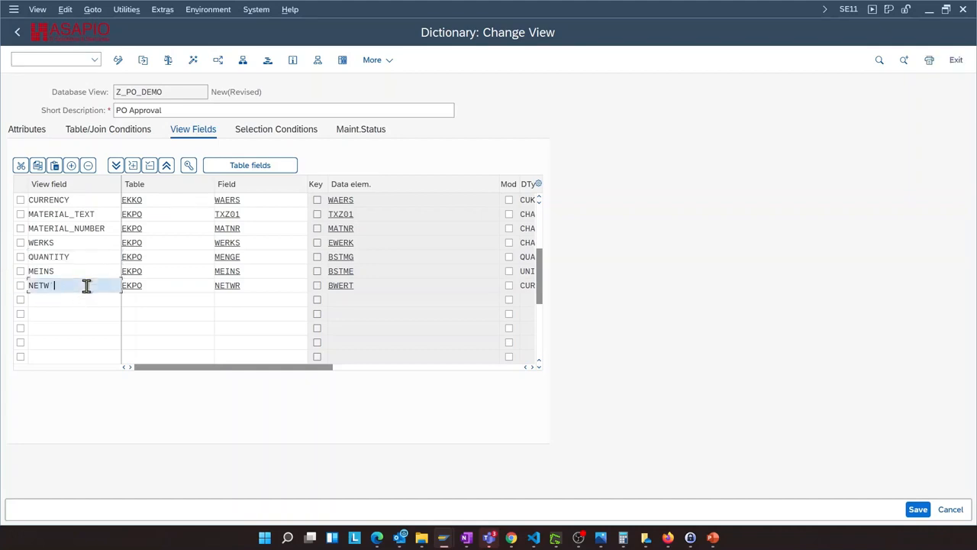
key(BackSpace)
text(value)
key(Down)
key(Return)
key(Return)
Step: Save view Z_PO_DEMO in package ZACI_EVENT_EXAMPLES and check it before returning to the outbound object details
click(920, 511)
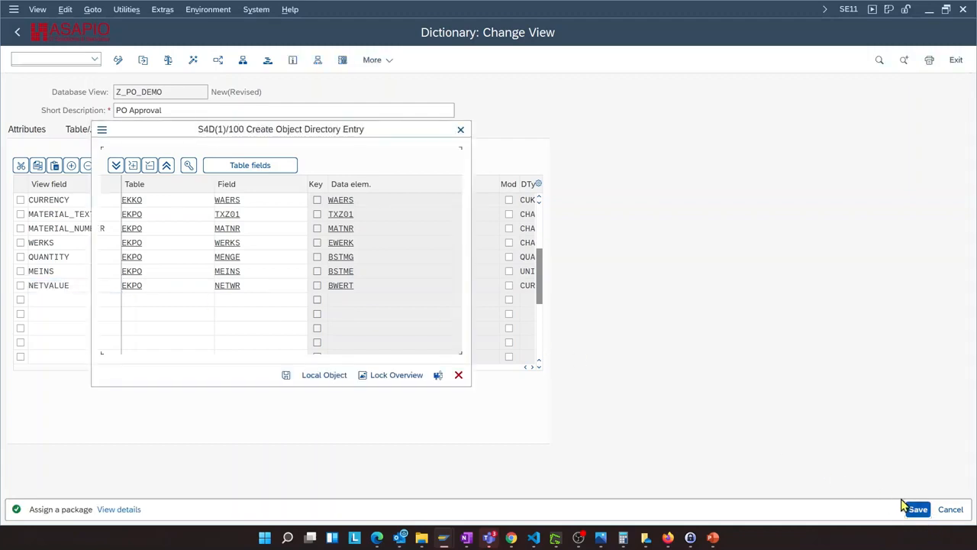
click(291, 372)
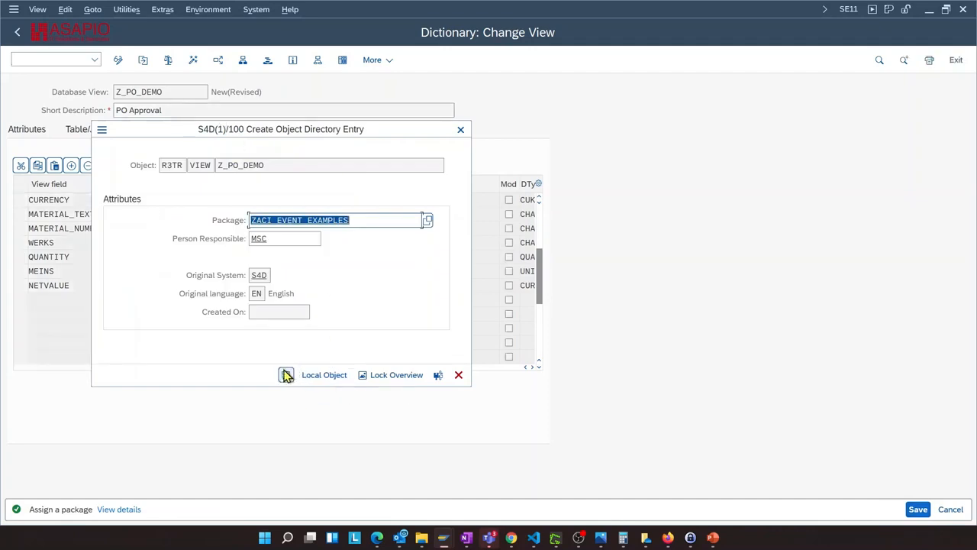
click(169, 60)
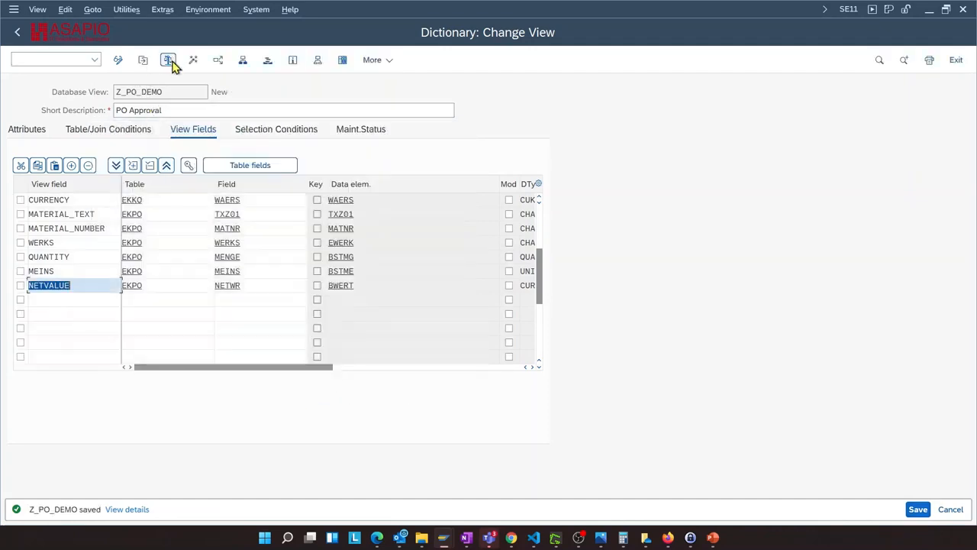
key(F3)
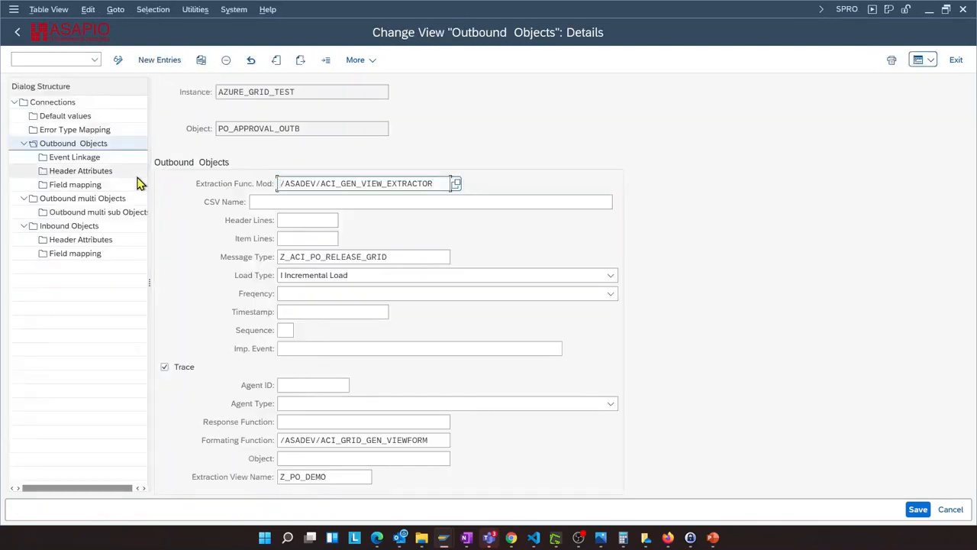
Step: Create an event linkage entry for Z_ACI_PO_RELEASE_GRID with object category BO BOR Object and object type bus2012
click(86, 159)
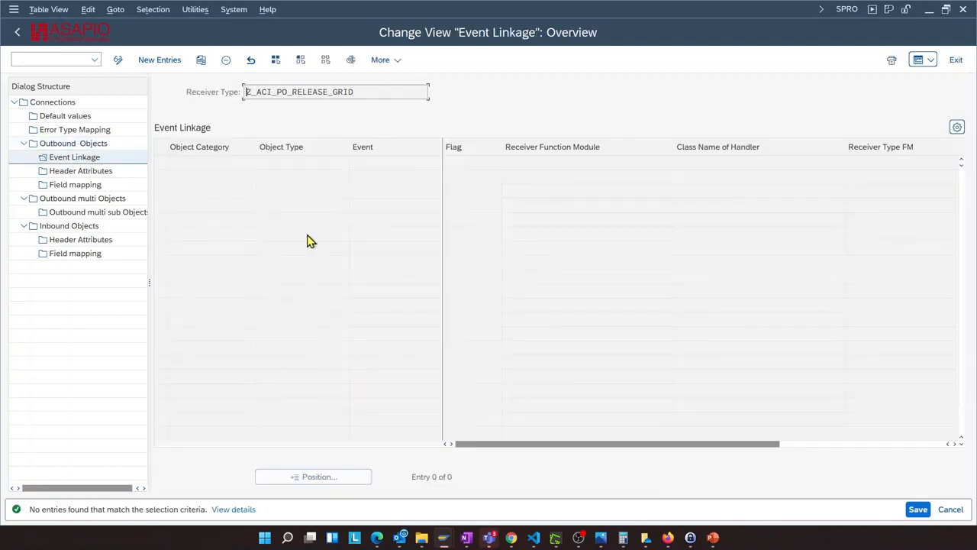
click(172, 61)
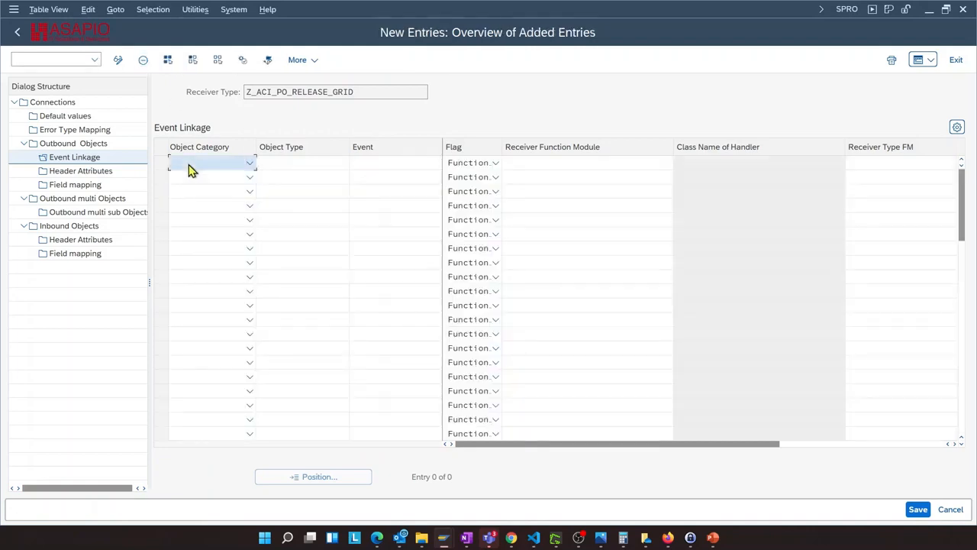
text(BO BOR Object)
key(Tab)
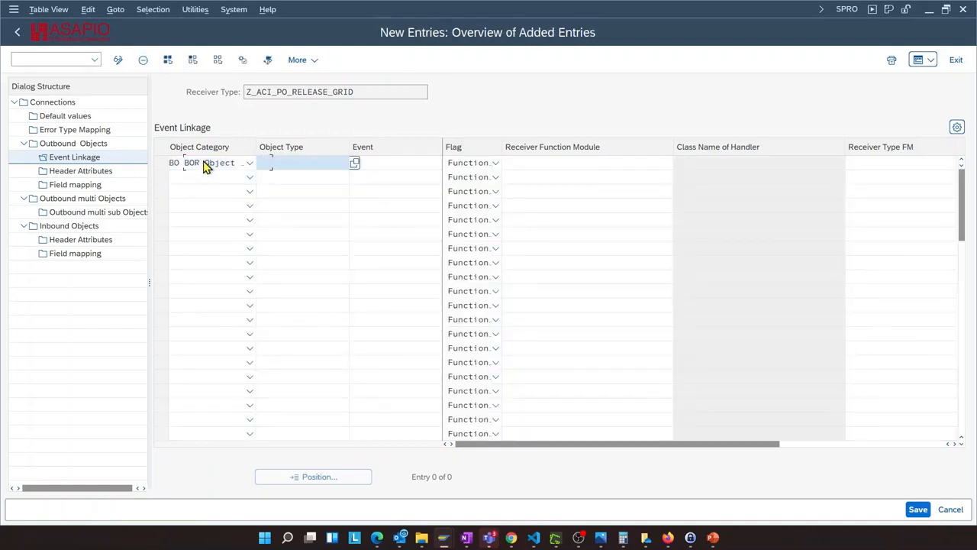
text(bus)
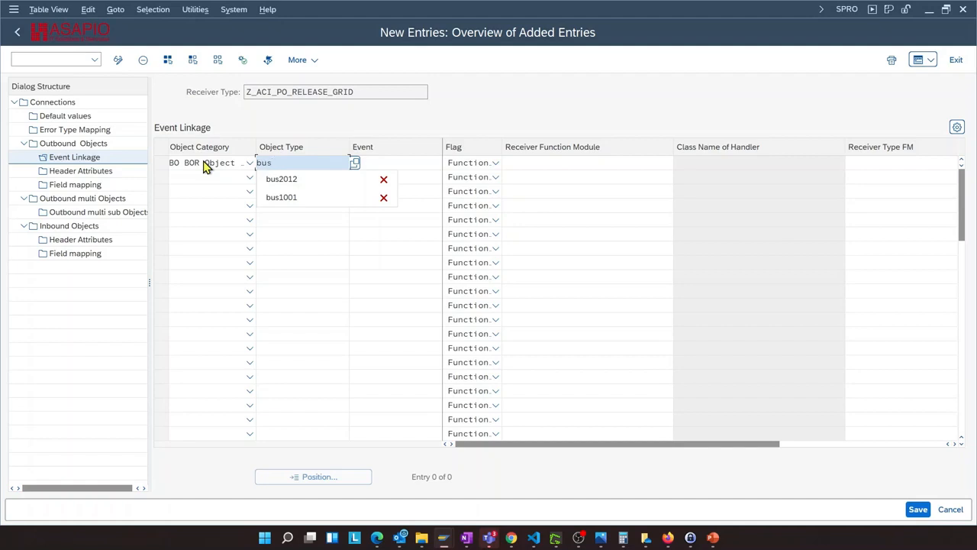
key(Down)
key(Return)
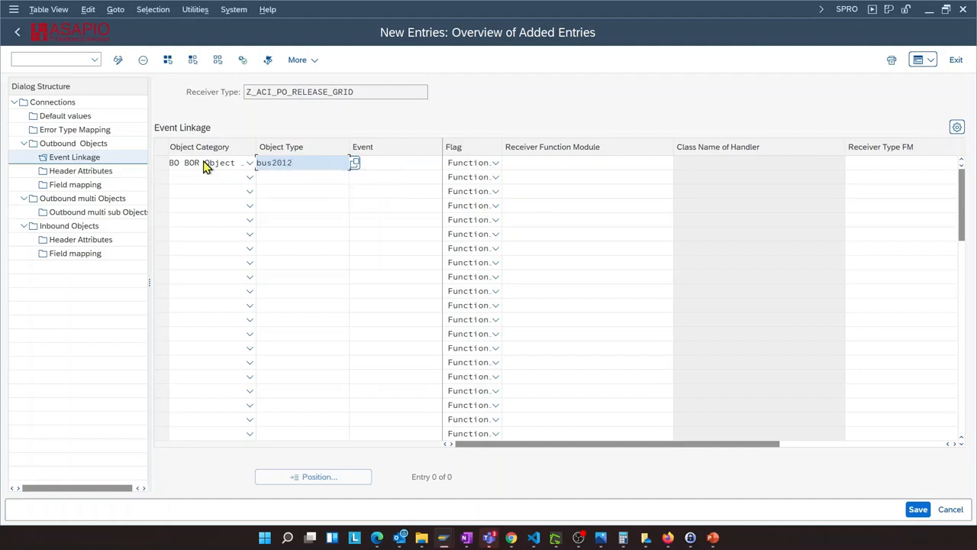
Step: Choose RELEASESTEPCREATED from the available values as the event of the bus2012 linkage entry
click(404, 169)
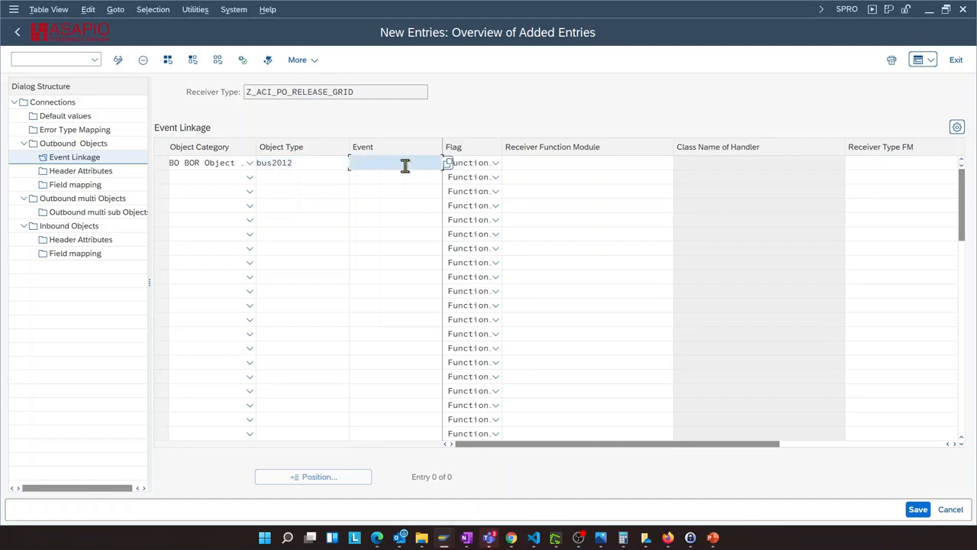
key(F4)
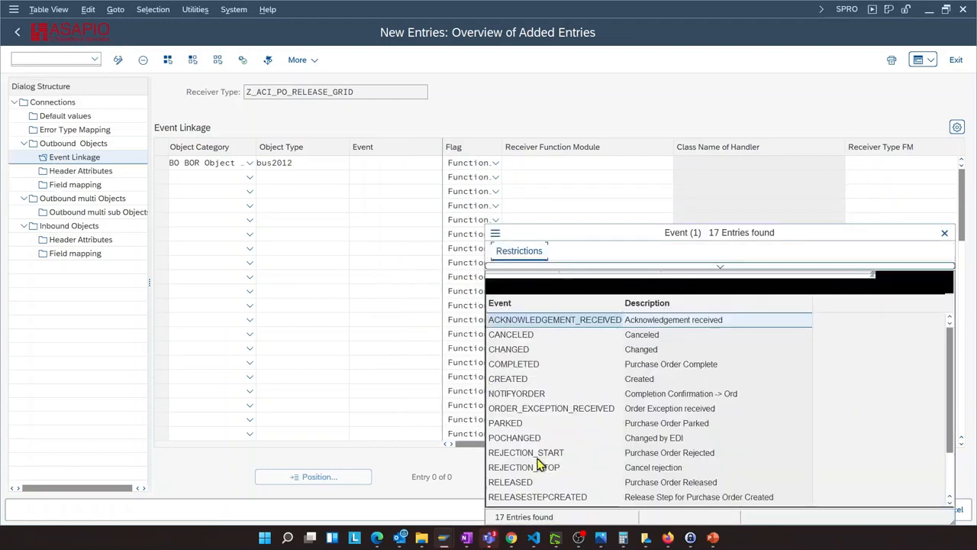
scroll(554, 480, down, 1)
double_click(547, 455)
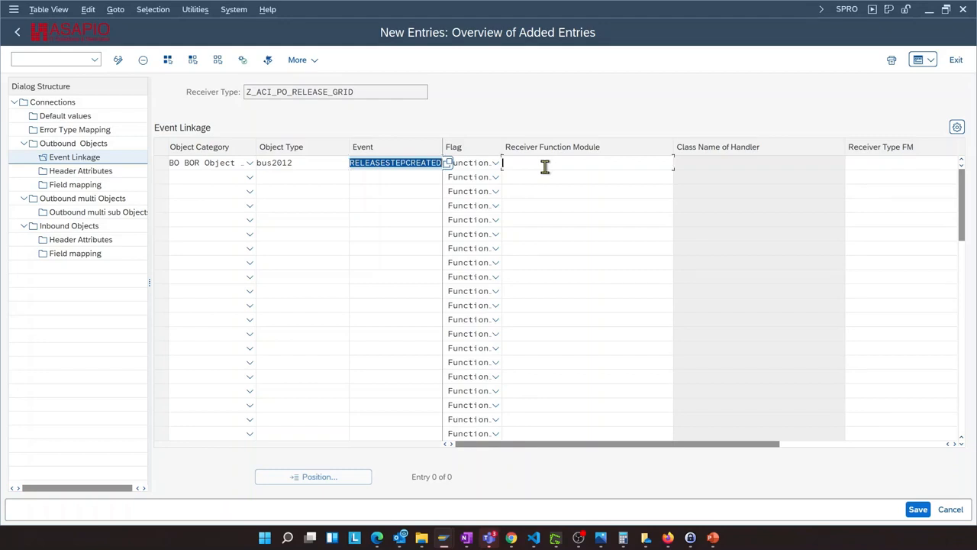
Step: Set the linkage entry's receiver function module to /ASADEV/ACI_EVENTS_TRIGGER
text(/)
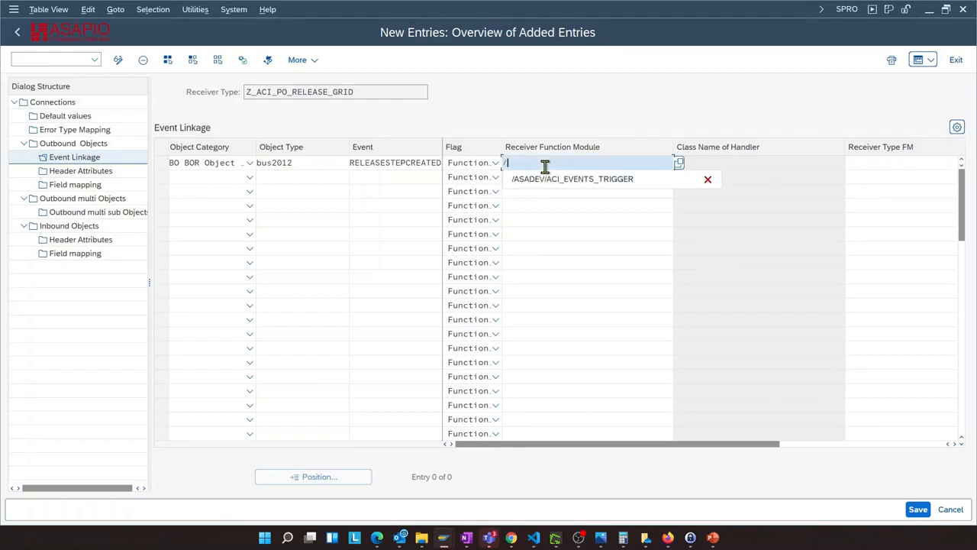
key(Down)
key(Return)
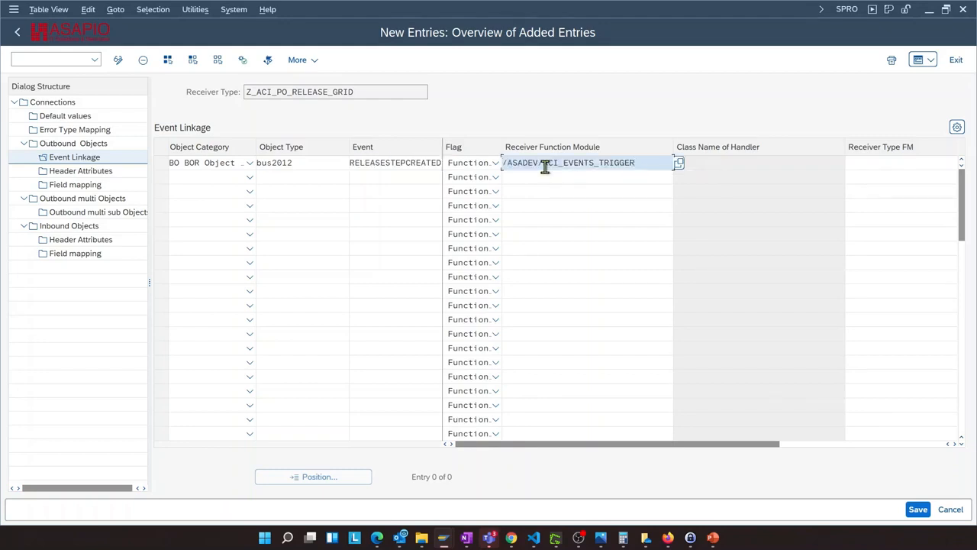
Step: Activate the type linkage for the RELEASESTEPCREATED entry and save the event linkage
key(Tab)
key(Tab)
key(Tab)
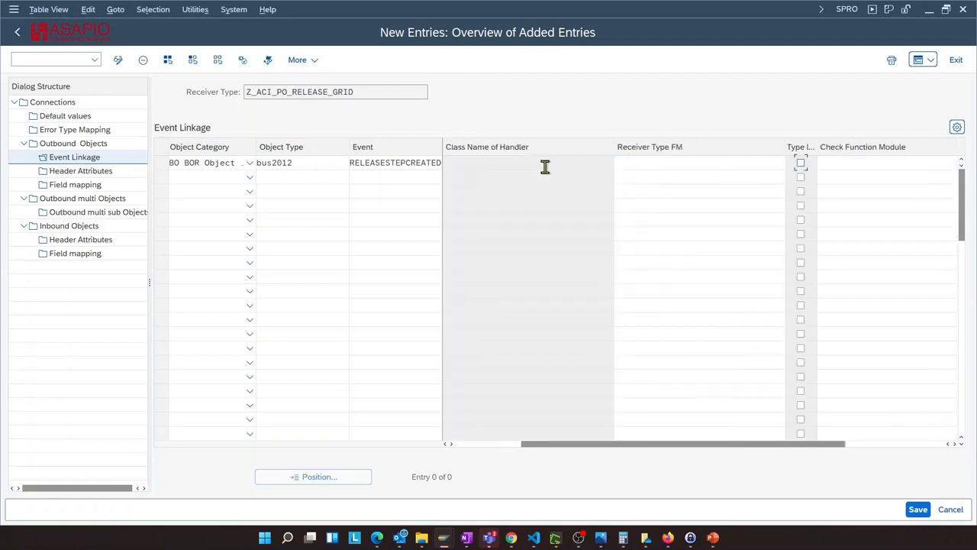
click(800, 164)
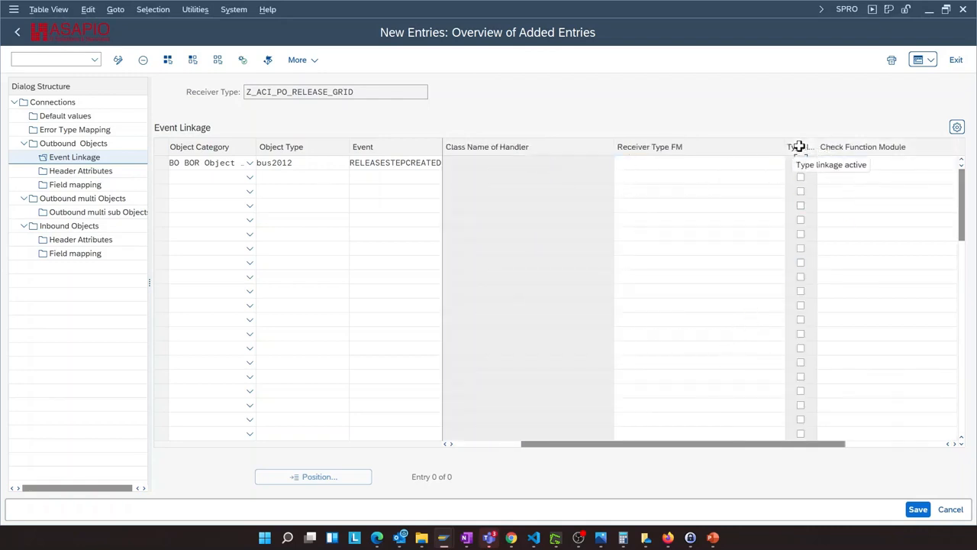
click(924, 511)
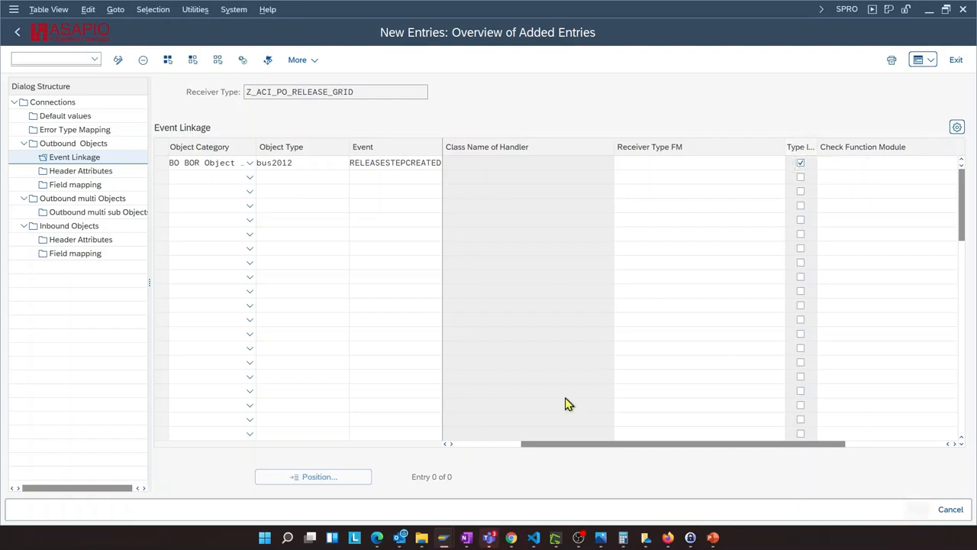
Step: Add the header attribute AZURE_TOPIC with value poapprovalevents to the PO_APPROVAL_OUTB outbound object
click(109, 174)
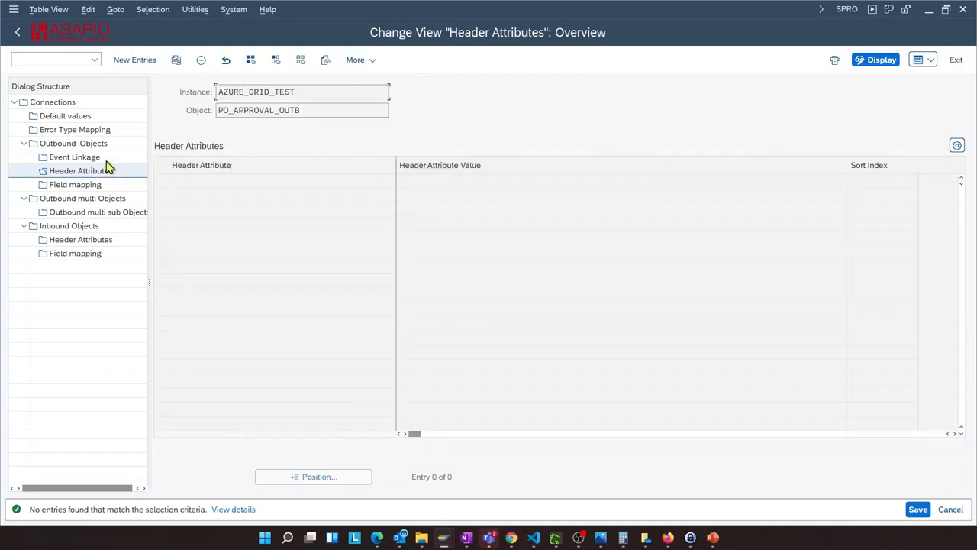
click(130, 60)
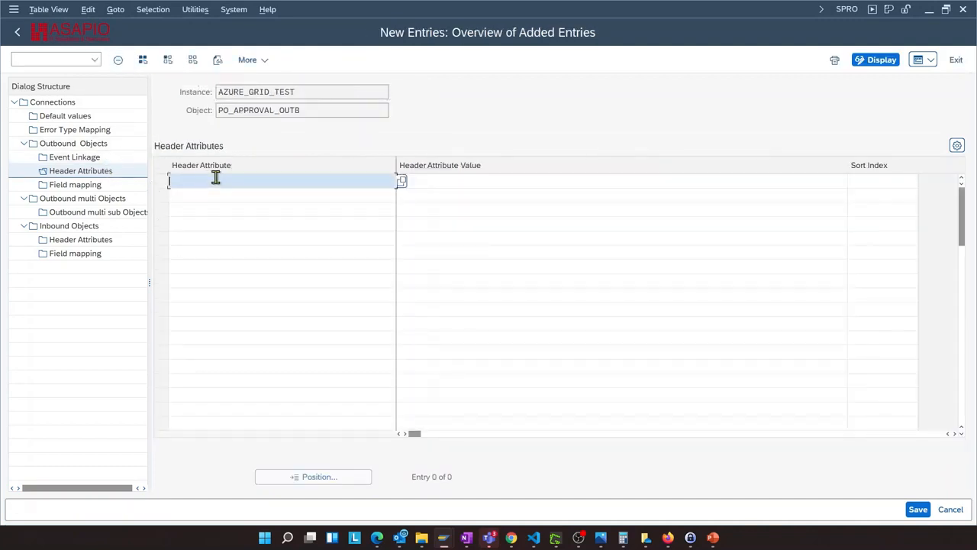
text(az)
key(Down)
key(Down)
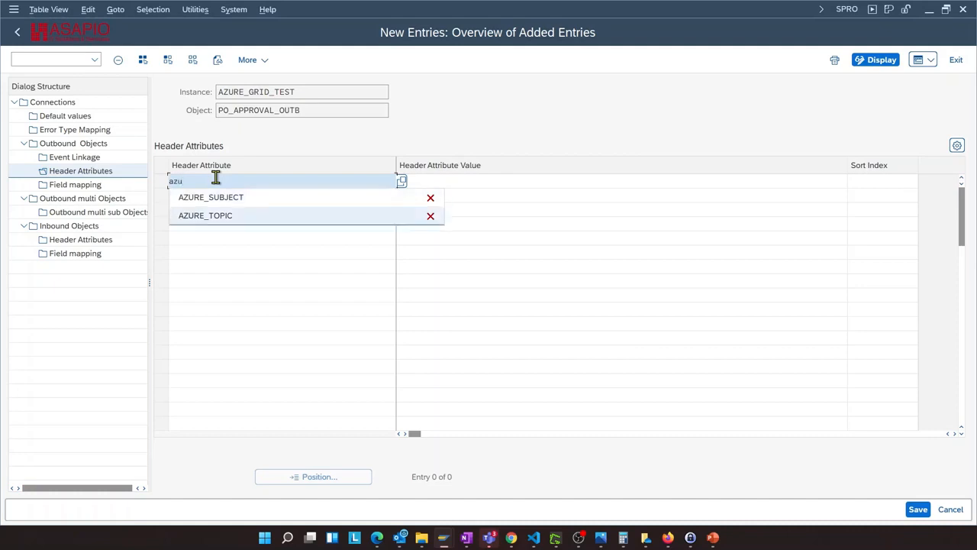
key(Return)
key(Tab)
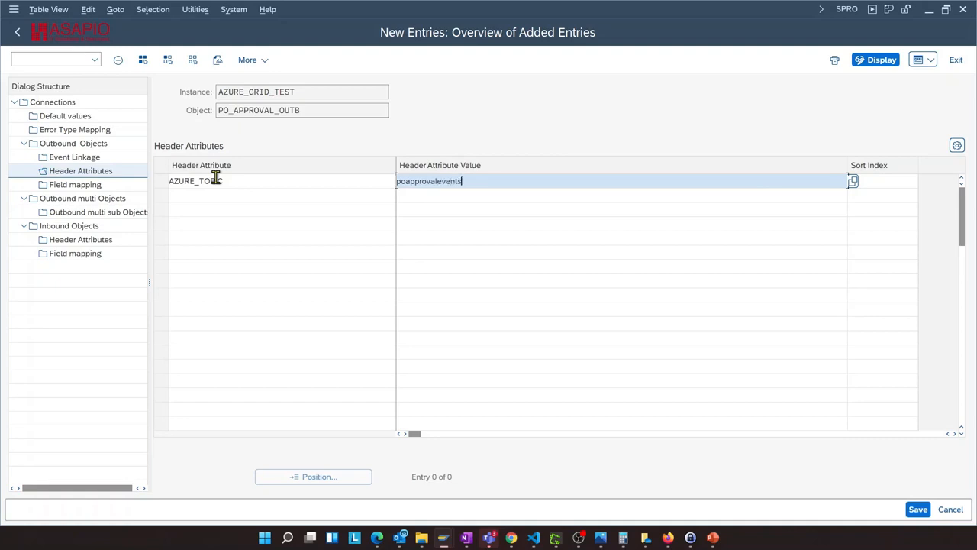
Step: Add the header attribute AZURE_SUBJECT with value S4D and save the header attributes
click(234, 197)
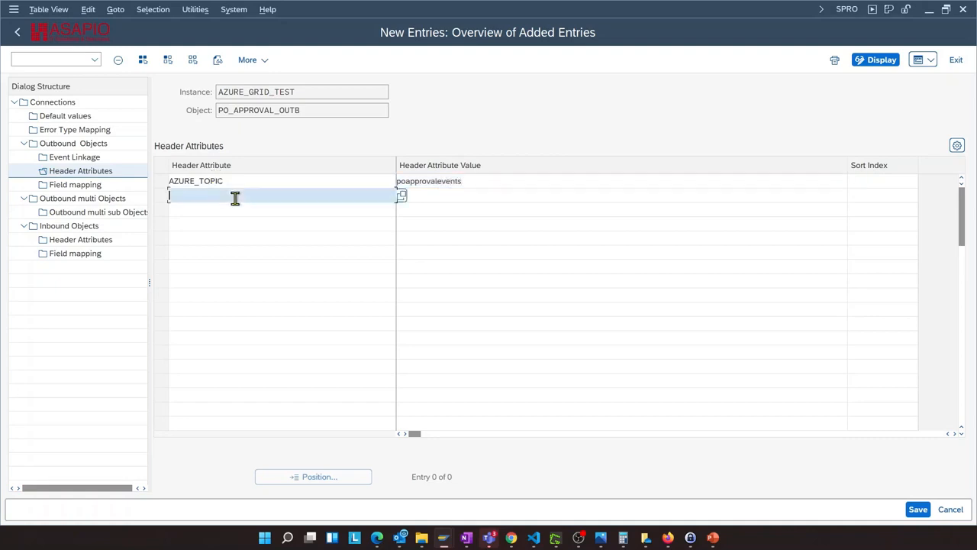
text(az)
key(Down)
key(Return)
key(Tab)
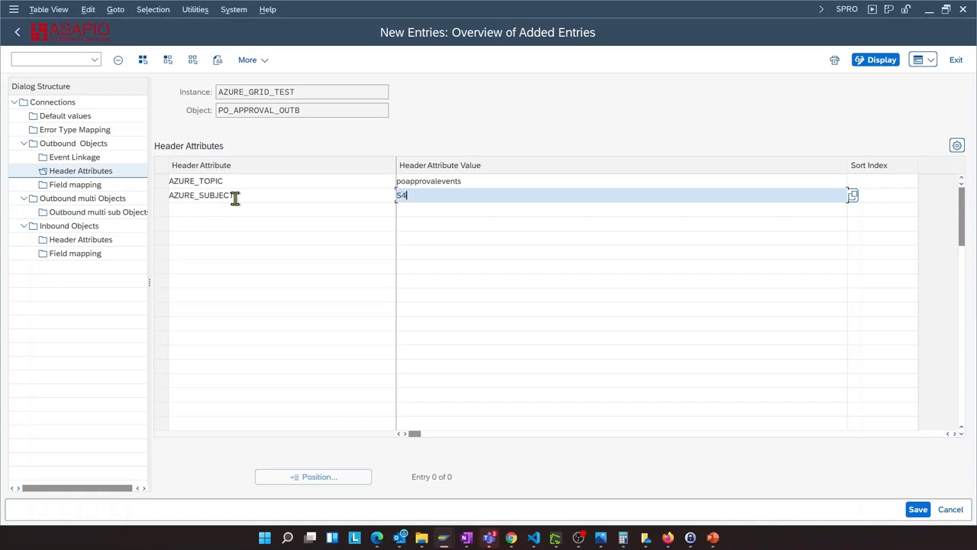
text(S4D)
key(Return)
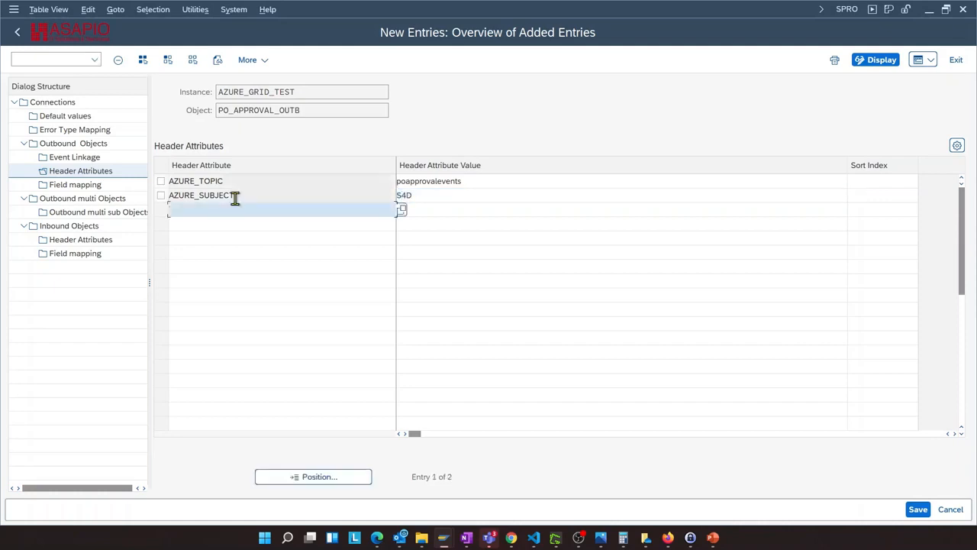
click(917, 518)
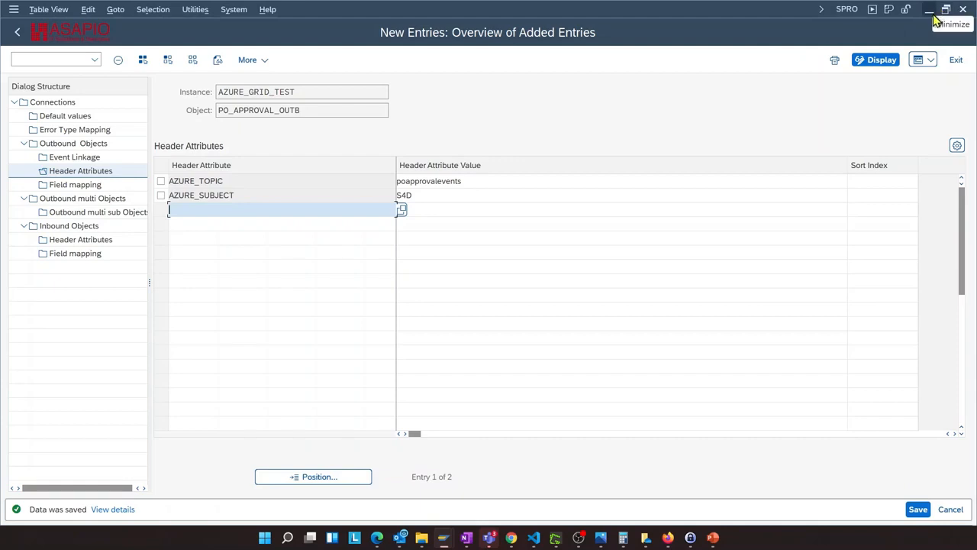
Step: Switch to the SAP Fiori launchpad in the browser and start a new purchase order in Manage Purchase Orders
click(935, 19)
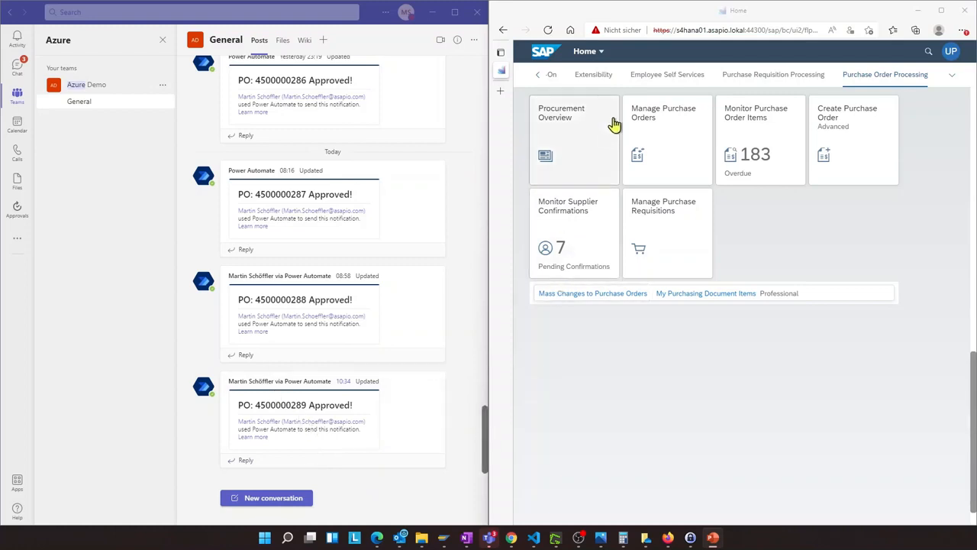
click(656, 114)
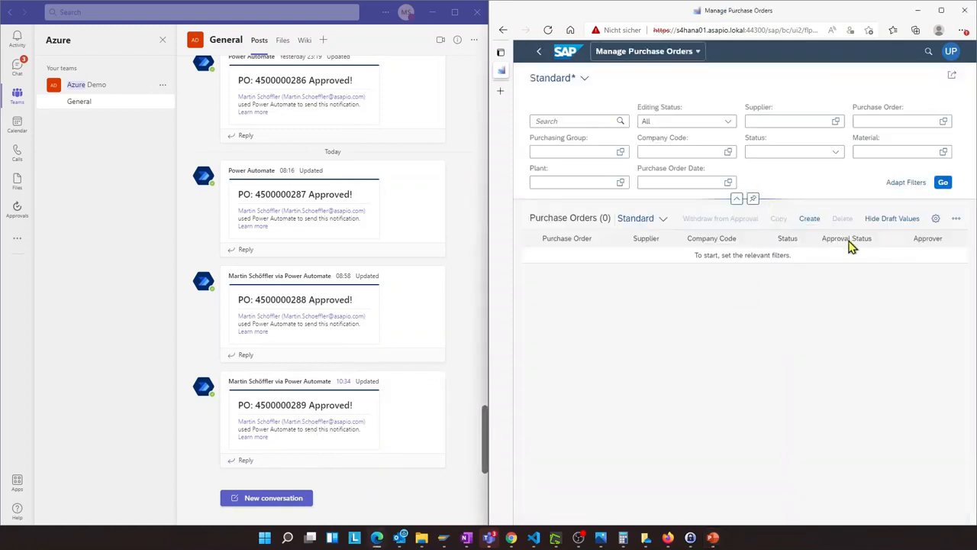
click(810, 218)
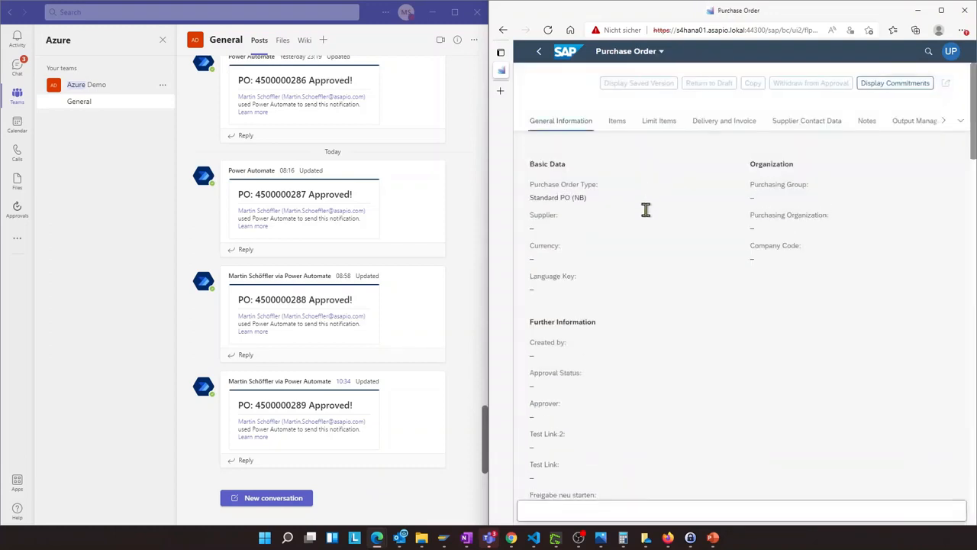
Step: Set the purchase order type to PO with ext.approval (ZNB) and the supplier to Domestic US Supplier 1 of company code 1710
click(720, 201)
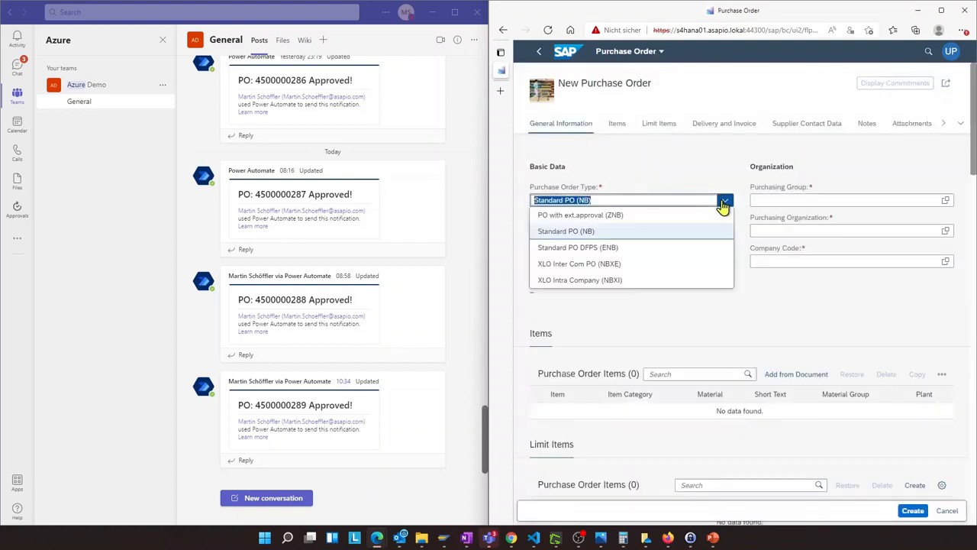
click(633, 215)
click(629, 231)
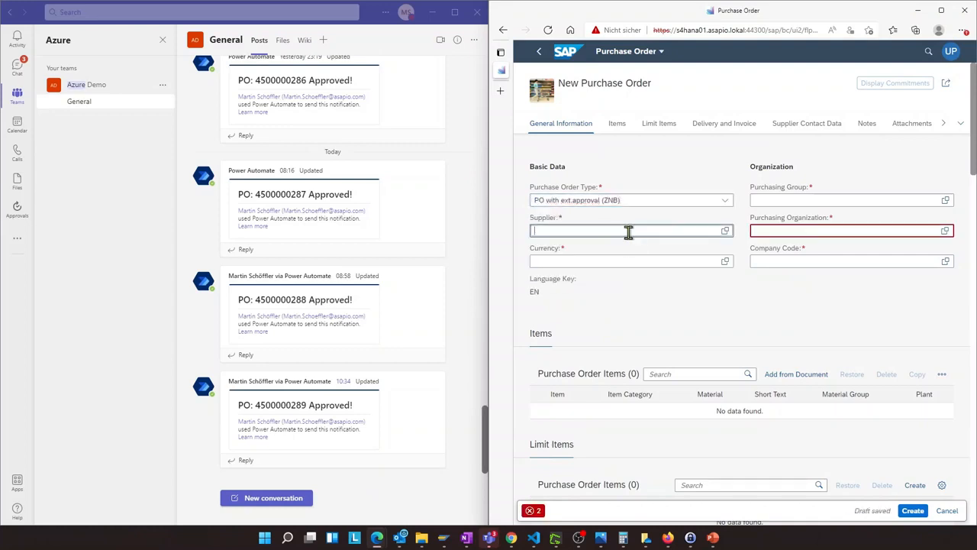
text(17300001)
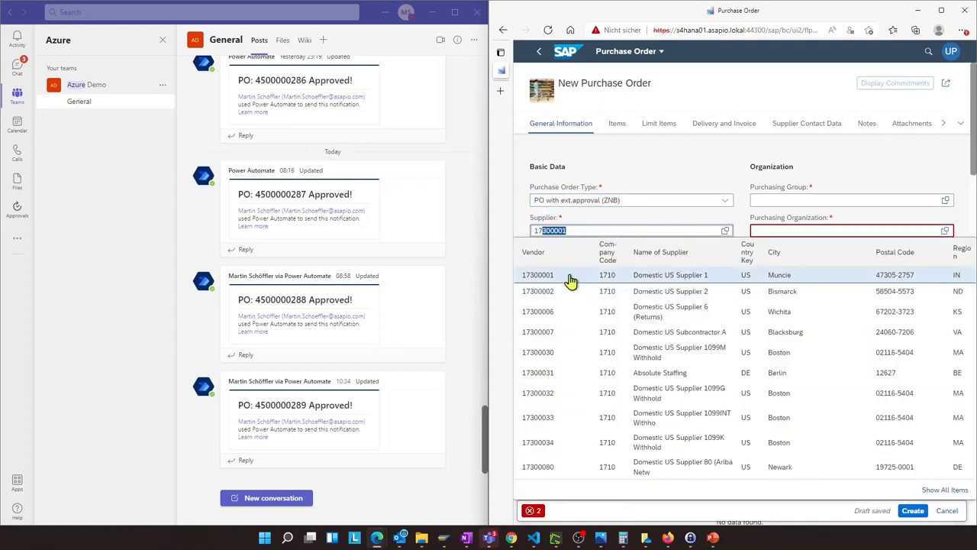
click(553, 281)
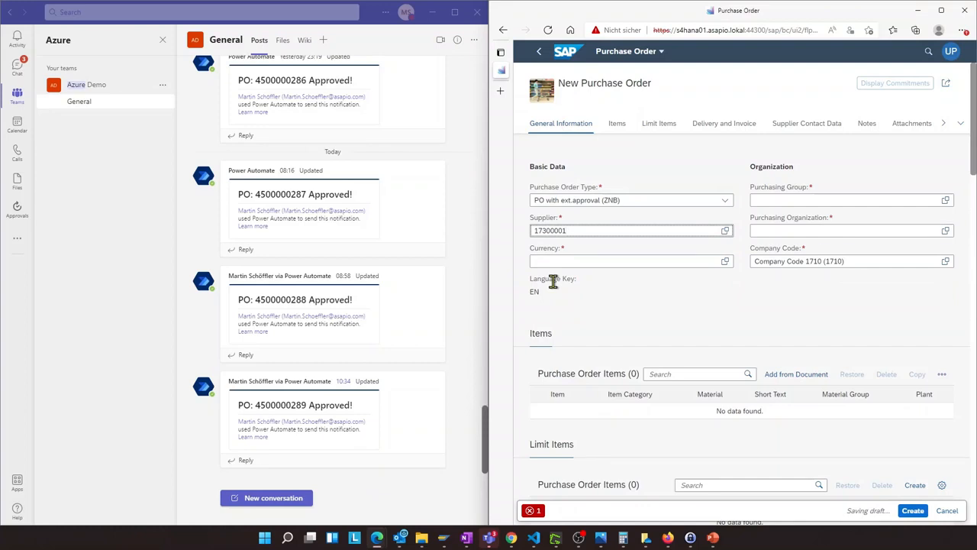
Step: Add a purchase order item with material EWMS4-01 for plant 1710
click(943, 374)
click(919, 341)
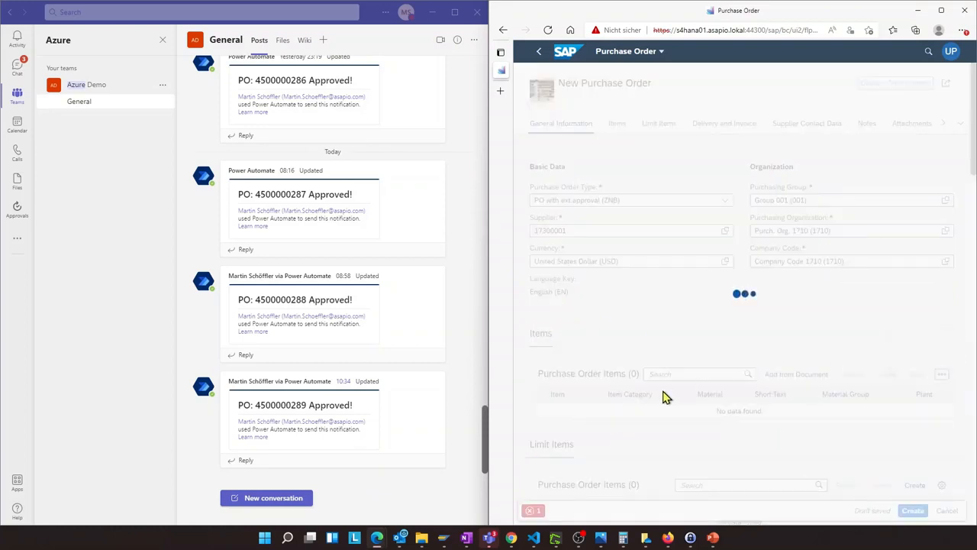
click(678, 413)
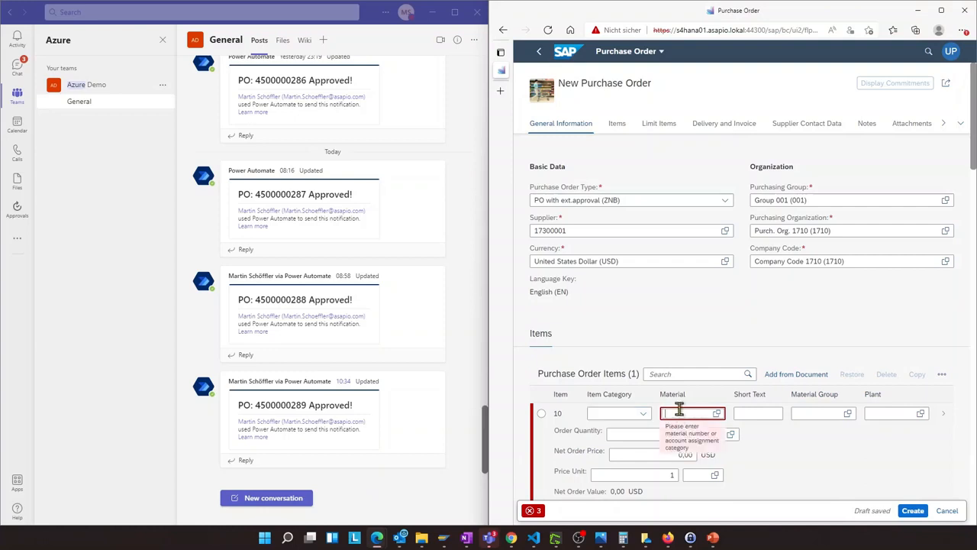
text(ewm)
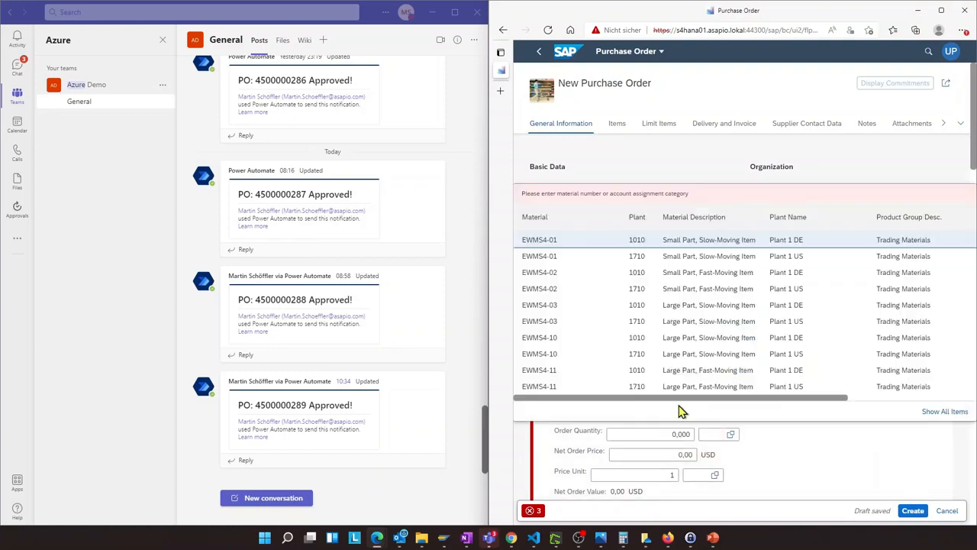
click(559, 262)
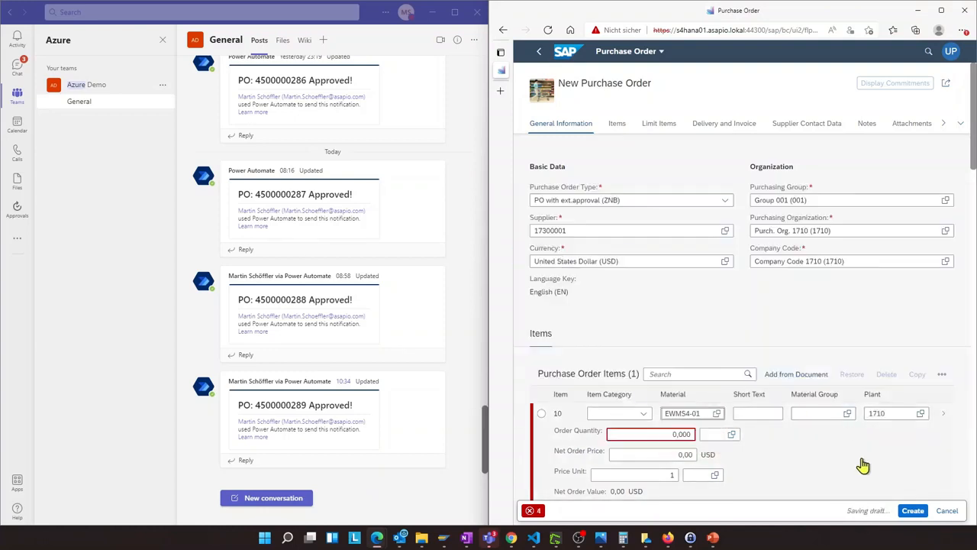
Step: Set the item's order quantity to 100 PC and create the purchase order
click(666, 442)
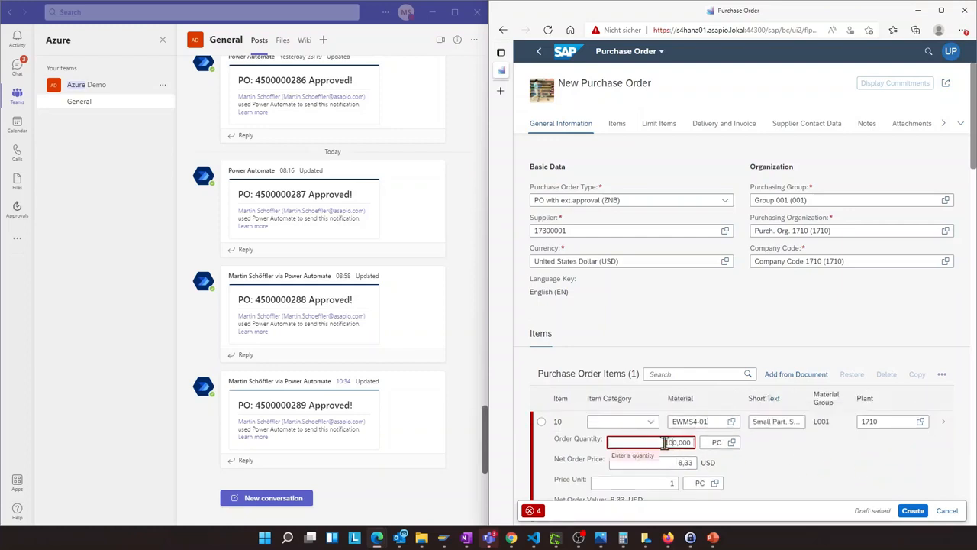
click(898, 477)
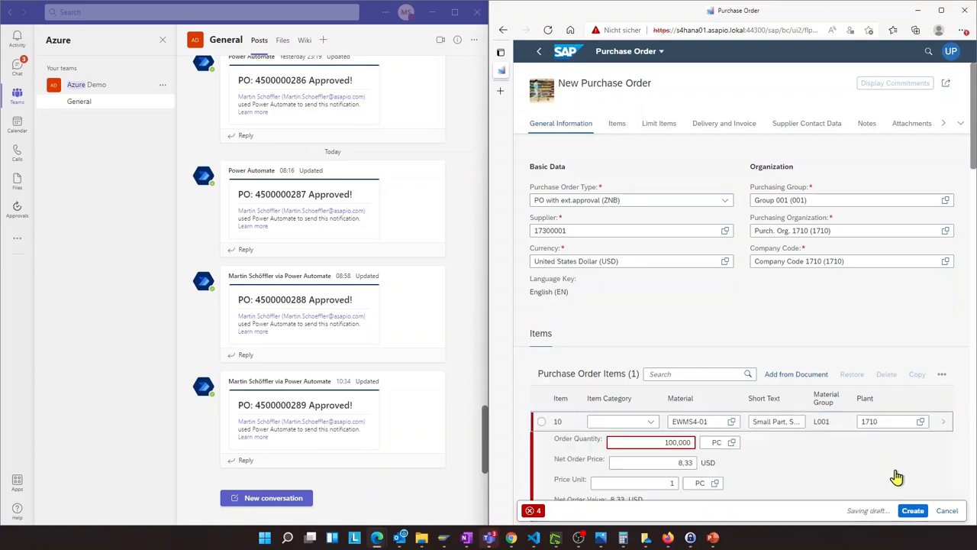
click(916, 510)
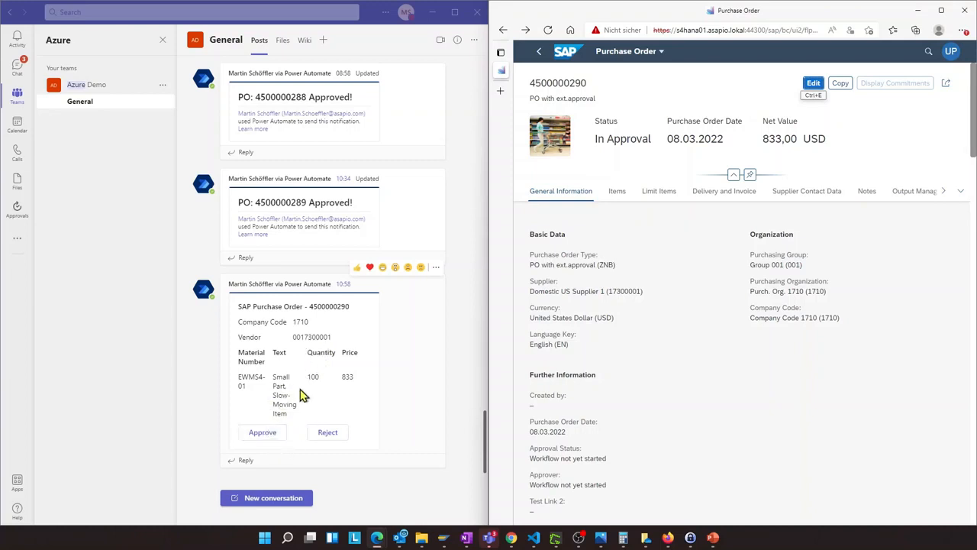
Step: Switch to Microsoft Teams and approve the new SAP purchase order from its card in the General channel
click(265, 441)
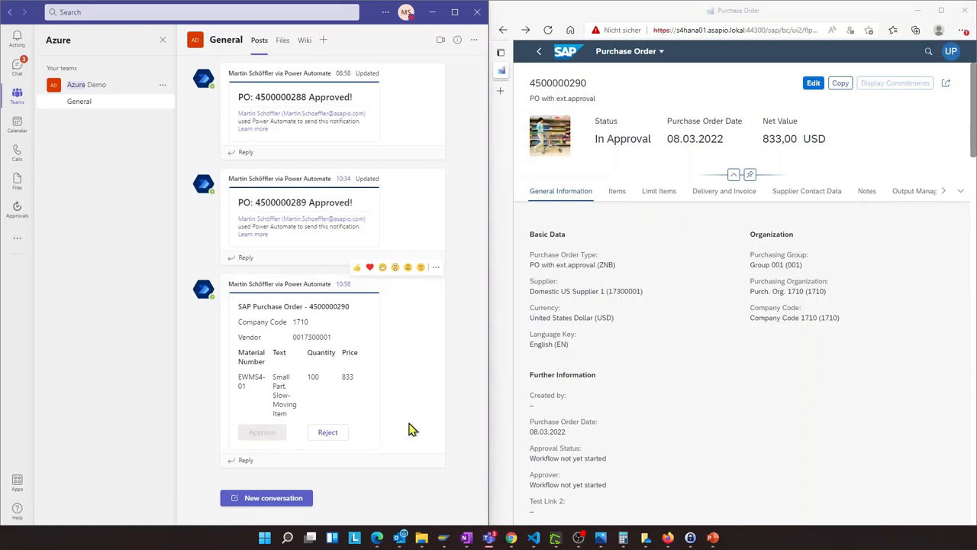